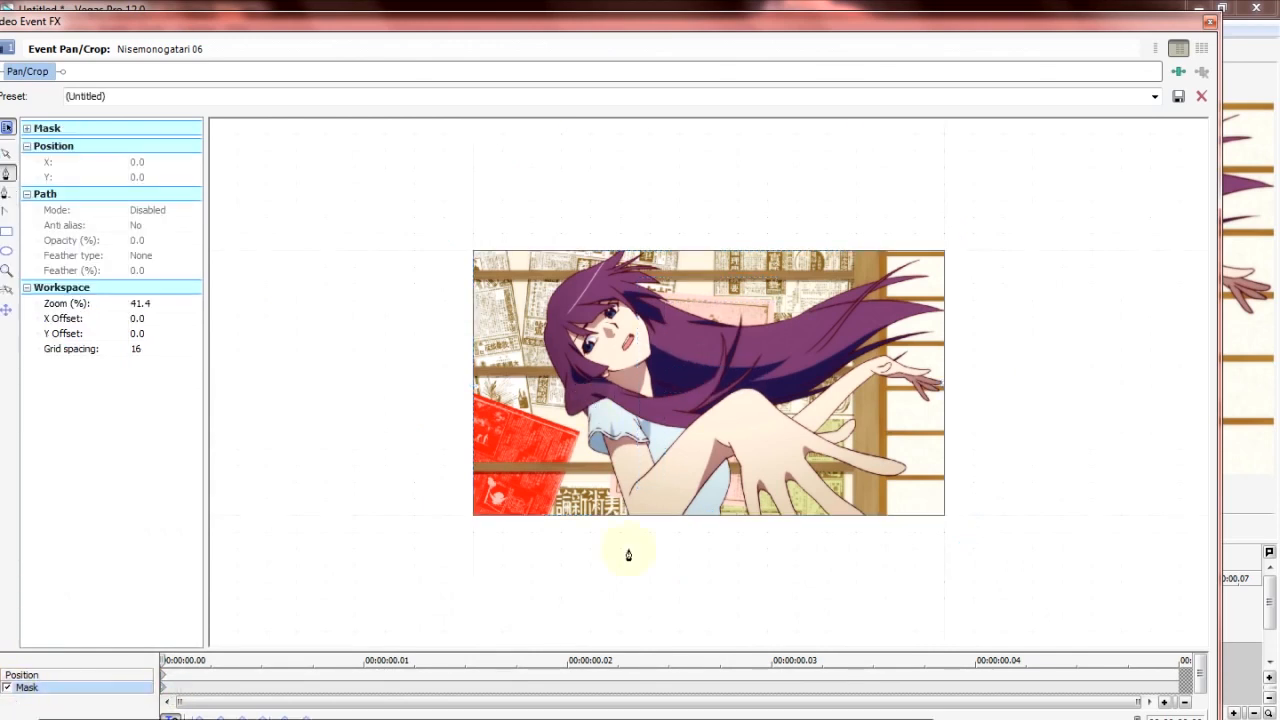
Step: Start the mask at the frame's lower edge and trace the sleeved arm's outer side up around the curved cuff
scroll(620, 550, "up", 2)
scroll(651, 344, "up", 6)
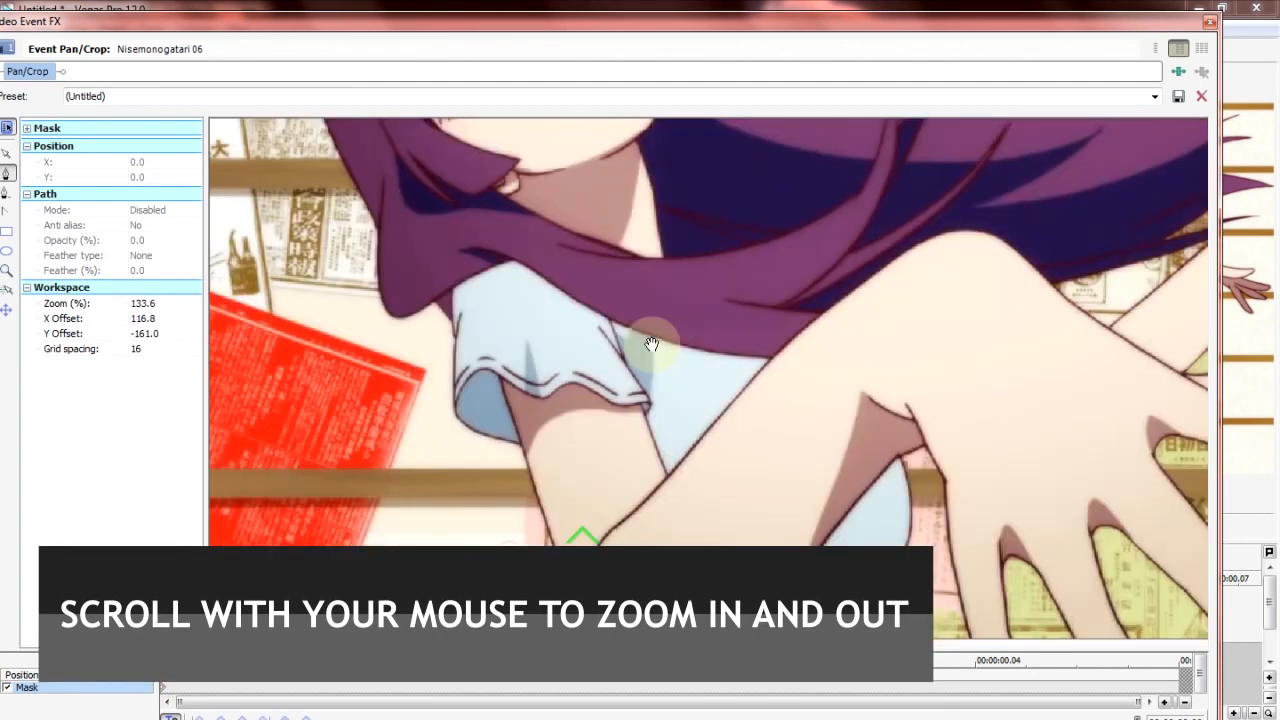
left_click_drag(651, 344, 657, 212)
scroll(598, 543, "up", 1)
left_click_drag(544, 448, 600, 503)
left_click(615, 582)
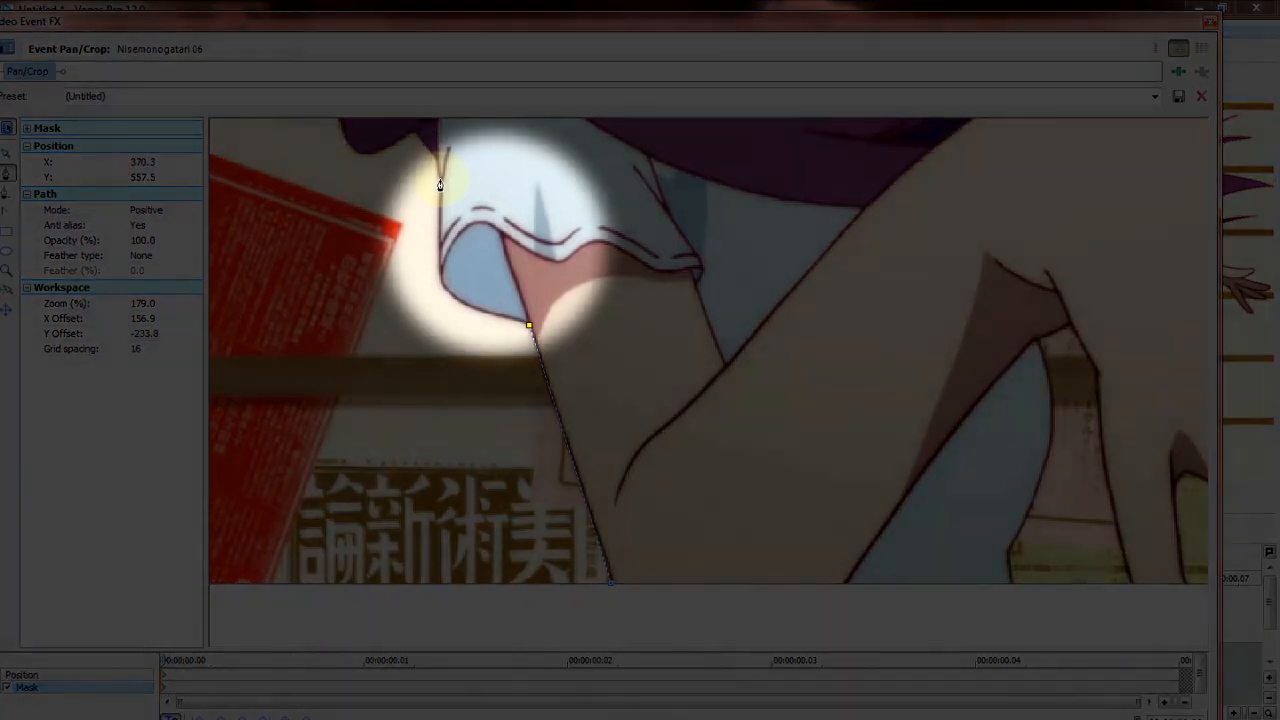
left_click(441, 180)
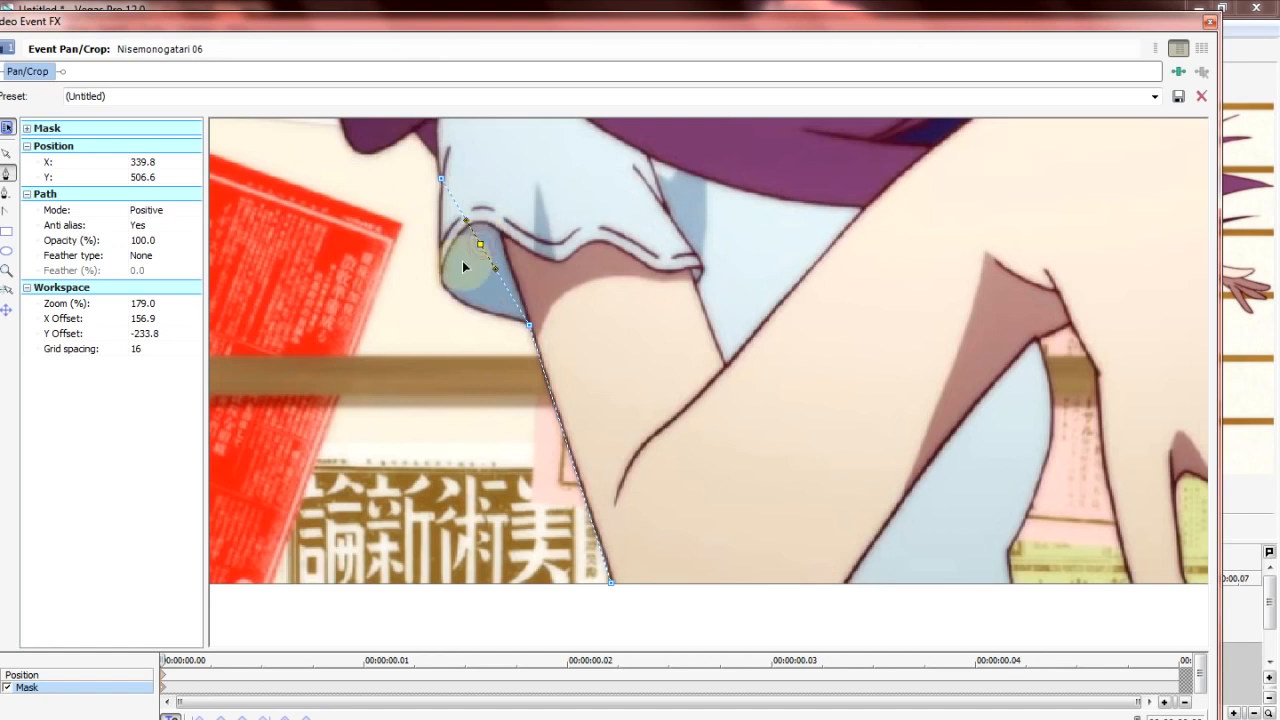
left_click_drag(463, 266, 448, 292)
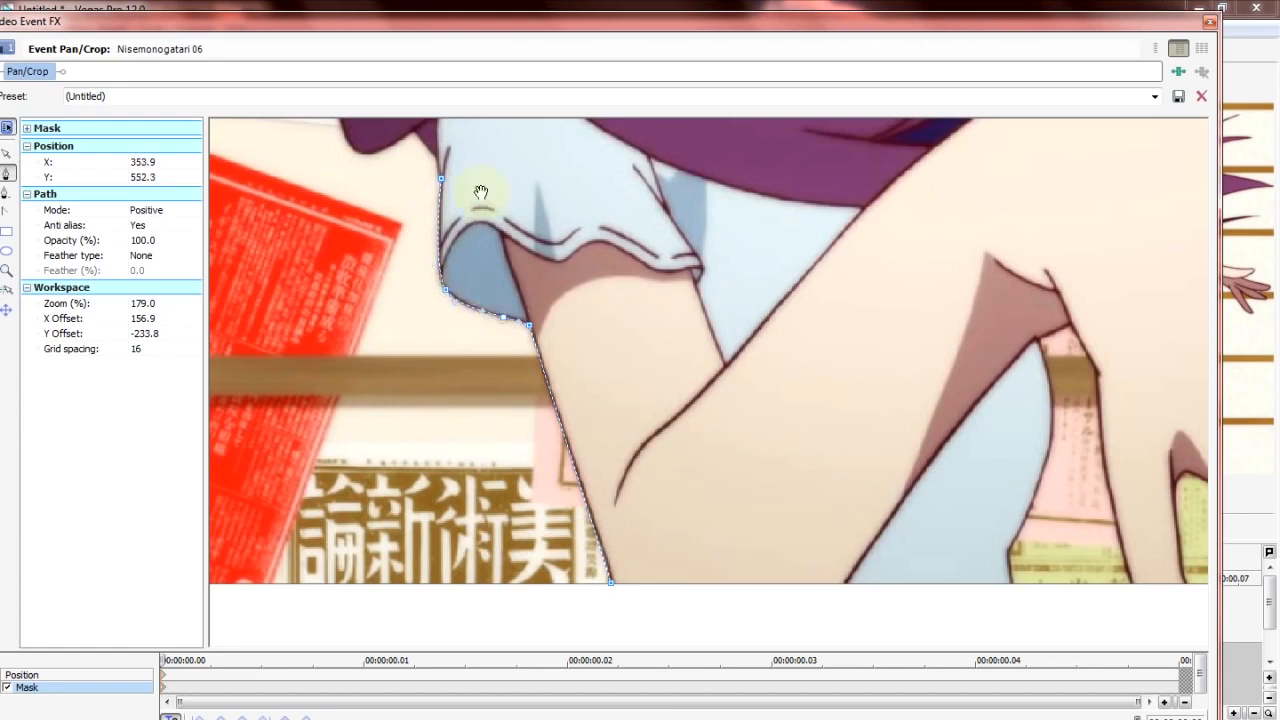
Step: Continue the mask up past the sleeve's shoulder edge and around the rounded lower tip of the hair
left_click_drag(483, 186, 533, 440)
left_click(514, 428)
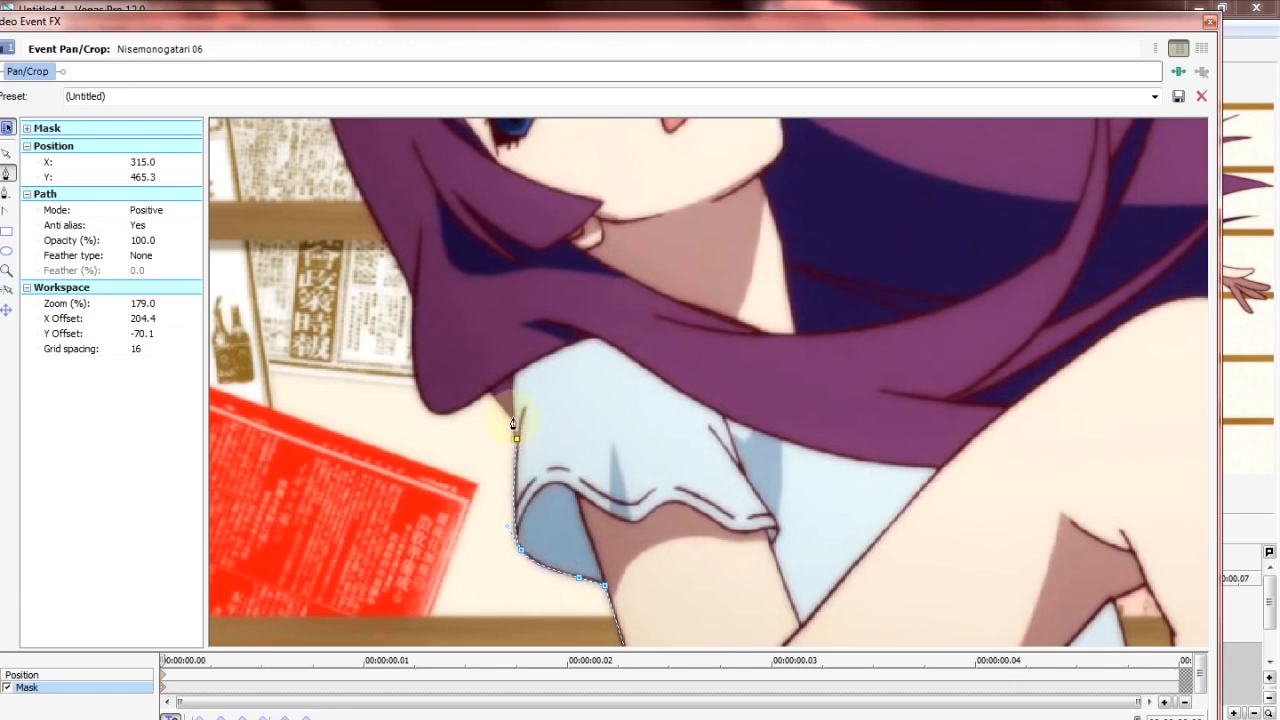
left_click(512, 422)
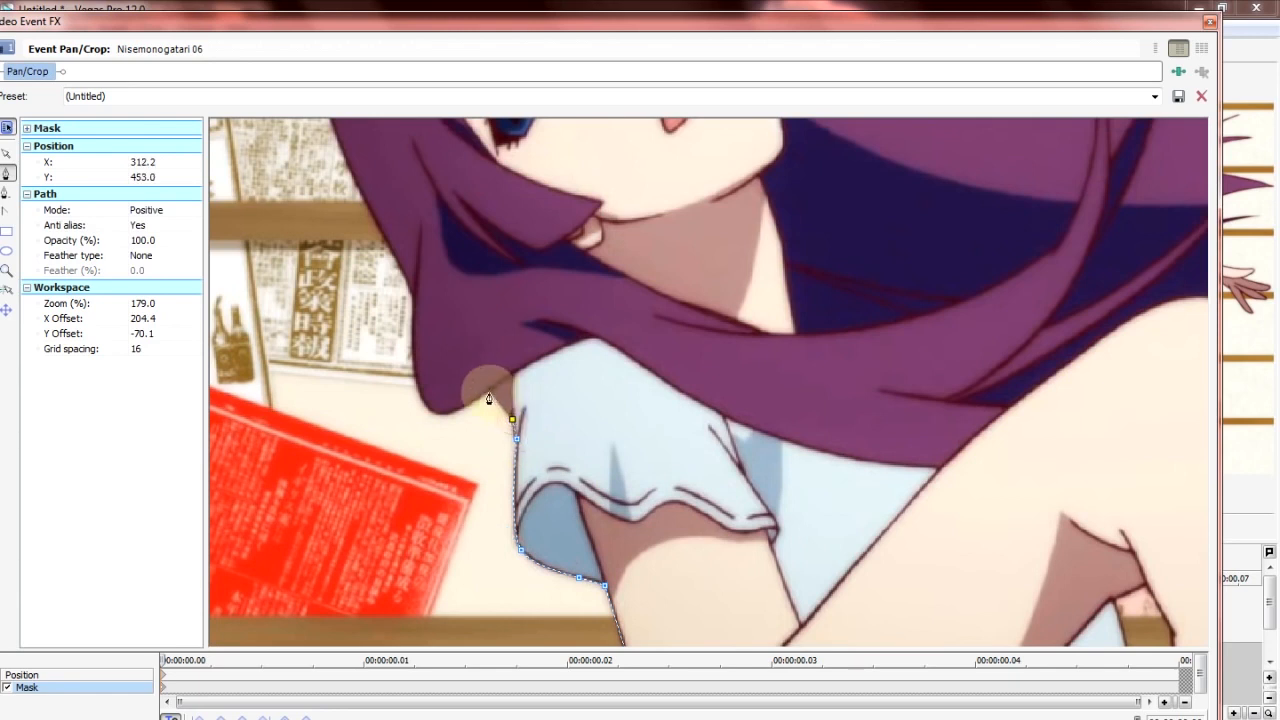
left_click_drag(489, 399, 489, 393)
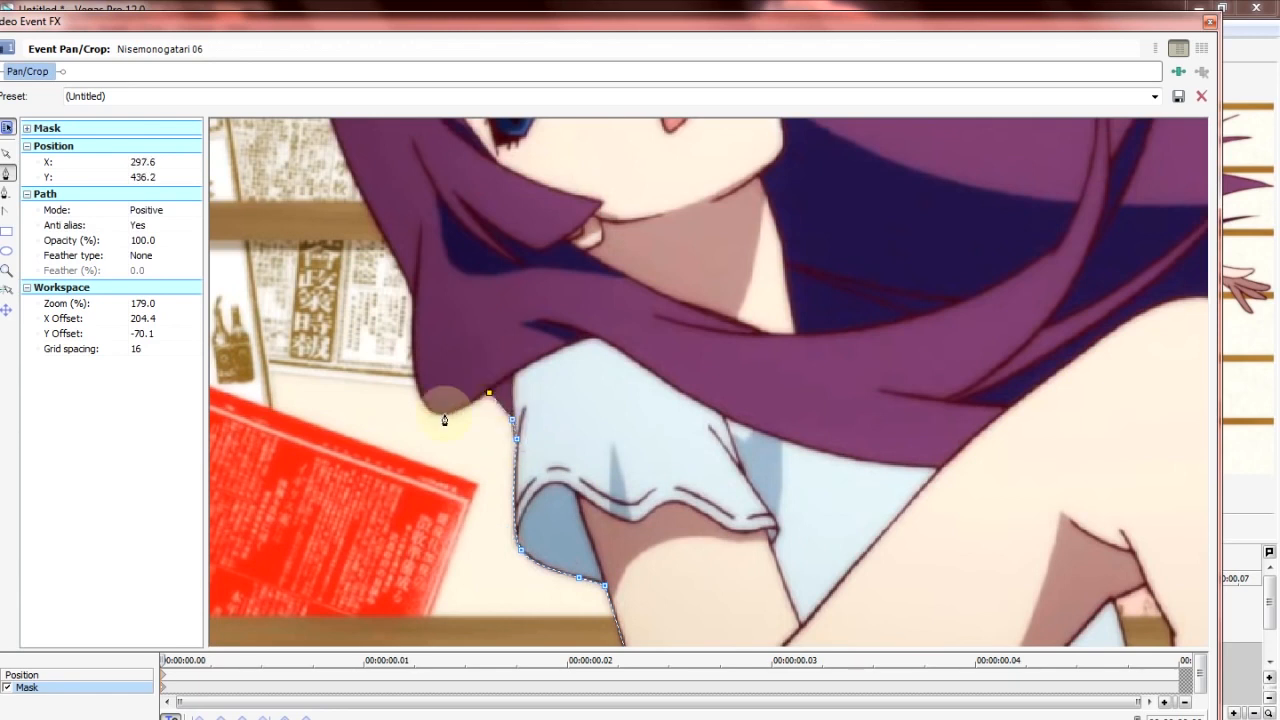
left_click(412, 295)
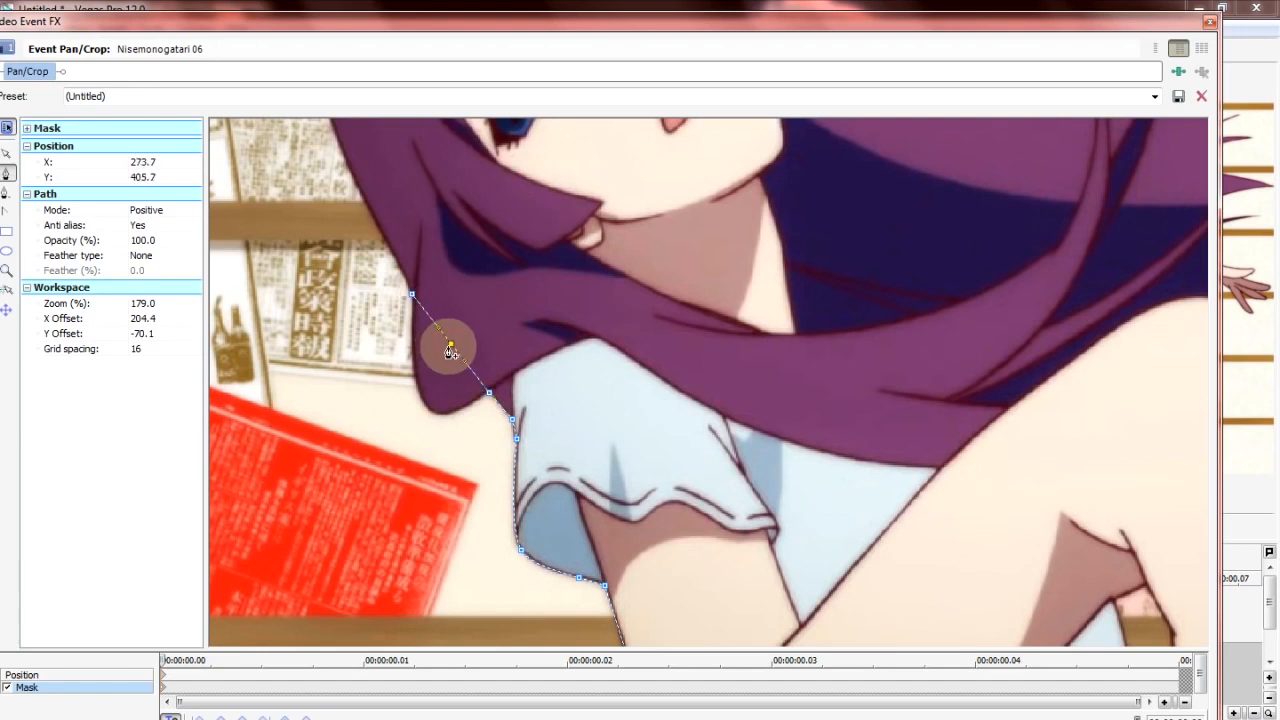
left_click_drag(450, 347, 425, 405)
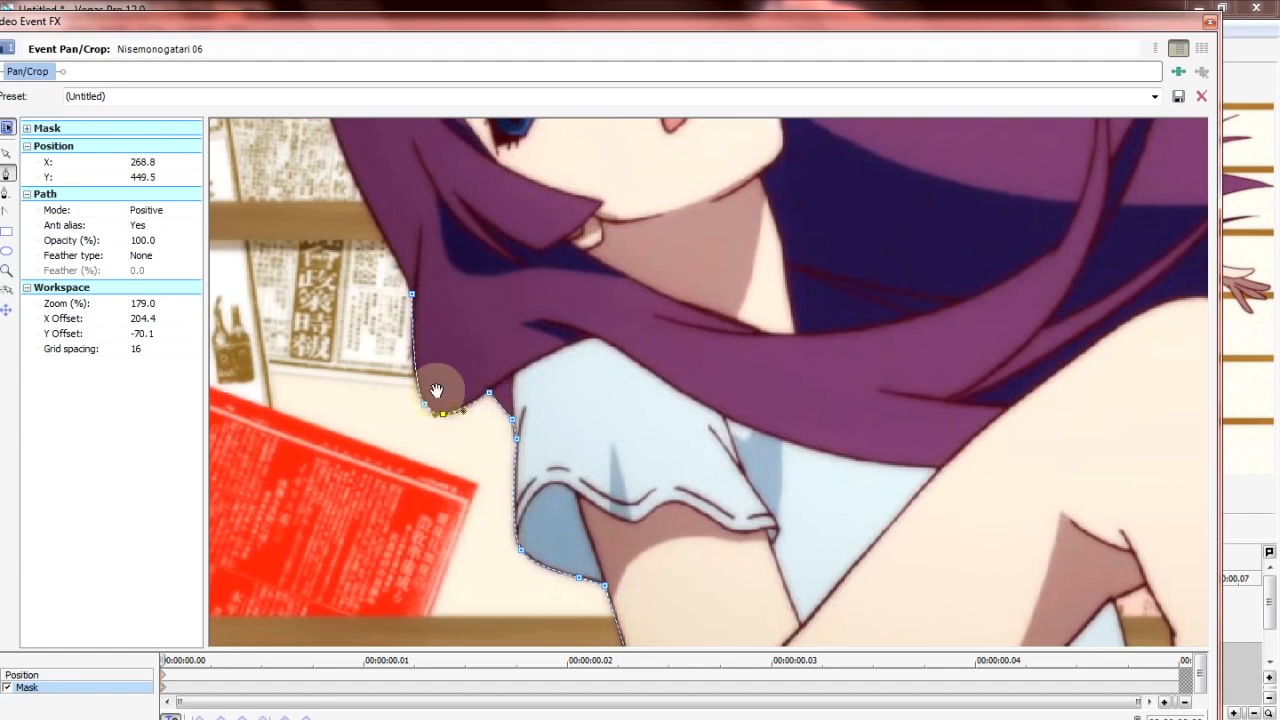
Step: Extend the mask up the hair's outer edge beside the face, curving the path to fit
left_click_drag(430, 277, 481, 548)
left_click(407, 276)
left_click_drag(420, 323, 396, 372)
left_click_drag(460, 248, 375, 446)
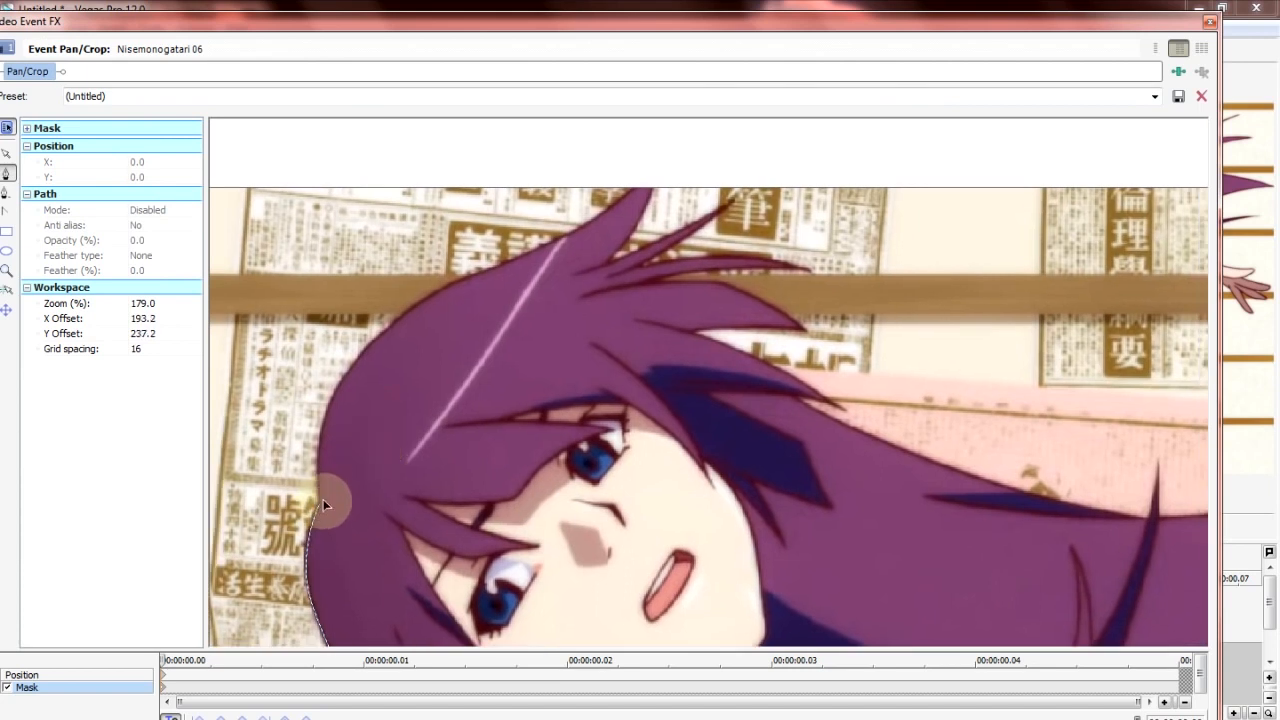
Step: Trace the top of the head up to the hair tip at the frame's upper edge, curving the path along the hair
left_click(320, 503)
left_click(636, 188)
left_click_drag(431, 393, 381, 336)
left_click_drag(345, 417, 332, 409)
left_click_drag(571, 224, 561, 238)
Step: Carry the mask outside the frame above the topmost hair tip and back down to the base of that spike
left_click_drag(438, 282, 303, 353)
left_click(459, 223)
left_click(475, 223)
left_click(430, 299)
left_click_drag(454, 259, 455, 304)
left_click(430, 299)
Step: Outline the second thin hair spike out to its tip and back to its base
left_click(555, 236)
left_click(481, 274)
left_click(555, 237)
left_click(462, 301)
left_click(461, 300)
Step: Outline the third hair spike with curved upper and lower edges, ending at its base
left_click(620, 304)
left_click_drag(541, 304, 554, 292)
scroll(515, 323, "up", 5)
left_click_drag(434, 275, 475, 284)
left_click(595, 282)
left_click(401, 300)
left_click(399, 301)
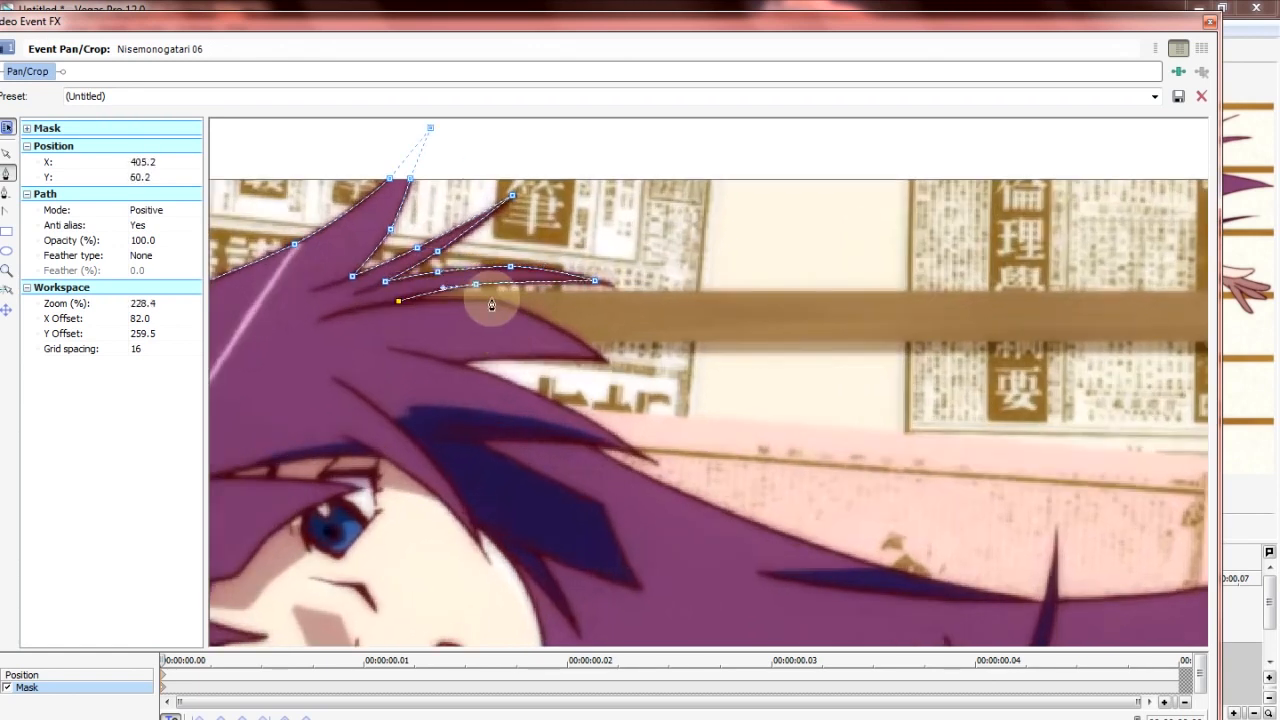
Step: Outline the wide fourth hair spike along its curved upper edge, tip and underside
left_click(492, 299)
left_click(601, 358)
left_click_drag(556, 332, 560, 328)
left_click(601, 358)
left_click(460, 362)
left_click(499, 359)
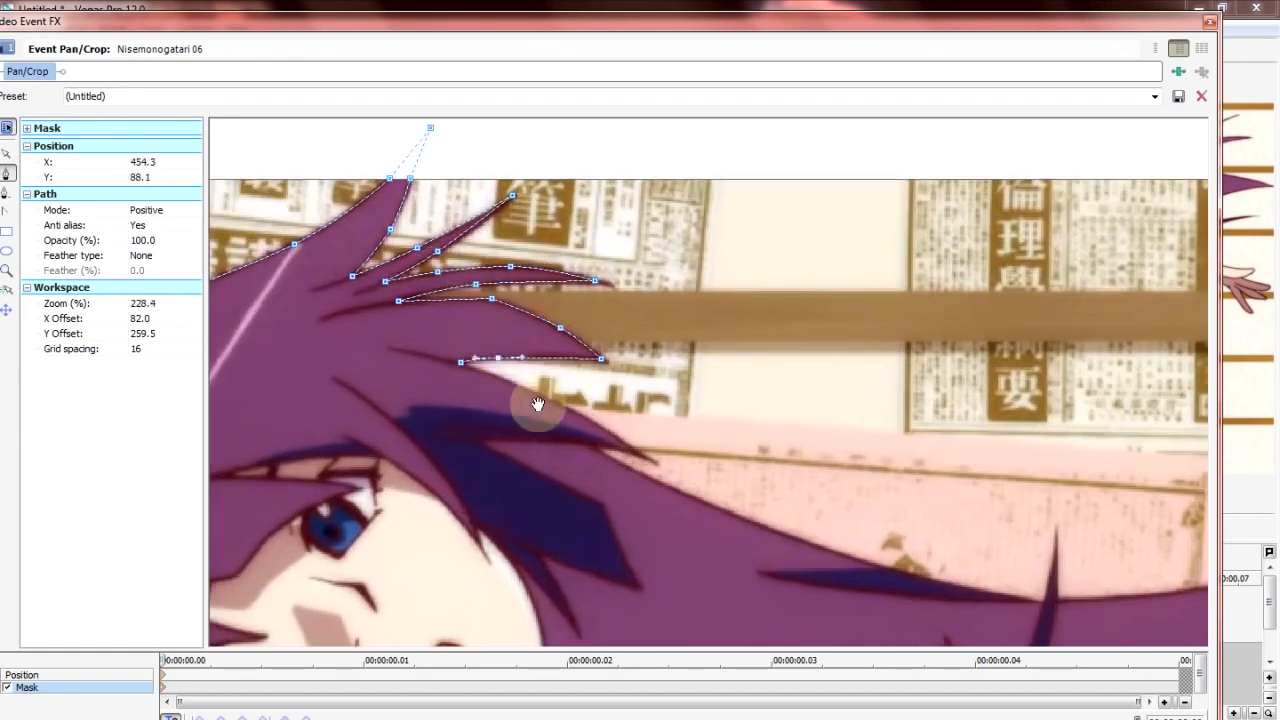
Step: Outline the lowest hair spike on the back of the head to where the long hair begins
left_click(460, 362)
left_click_drag(461, 362, 293, 275)
left_click(471, 367)
left_click_drag(414, 336, 406, 325)
left_click(471, 367)
left_click(427, 357)
Step: Trace the upper edge of the long flowing hair and go around the small dark spike sticking up from it
left_click(872, 514)
left_click_drag(642, 434, 641, 456)
left_click_drag(507, 396, 502, 402)
left_click(447, 374)
left_click_drag(613, 363, 223, 305)
left_click(482, 456)
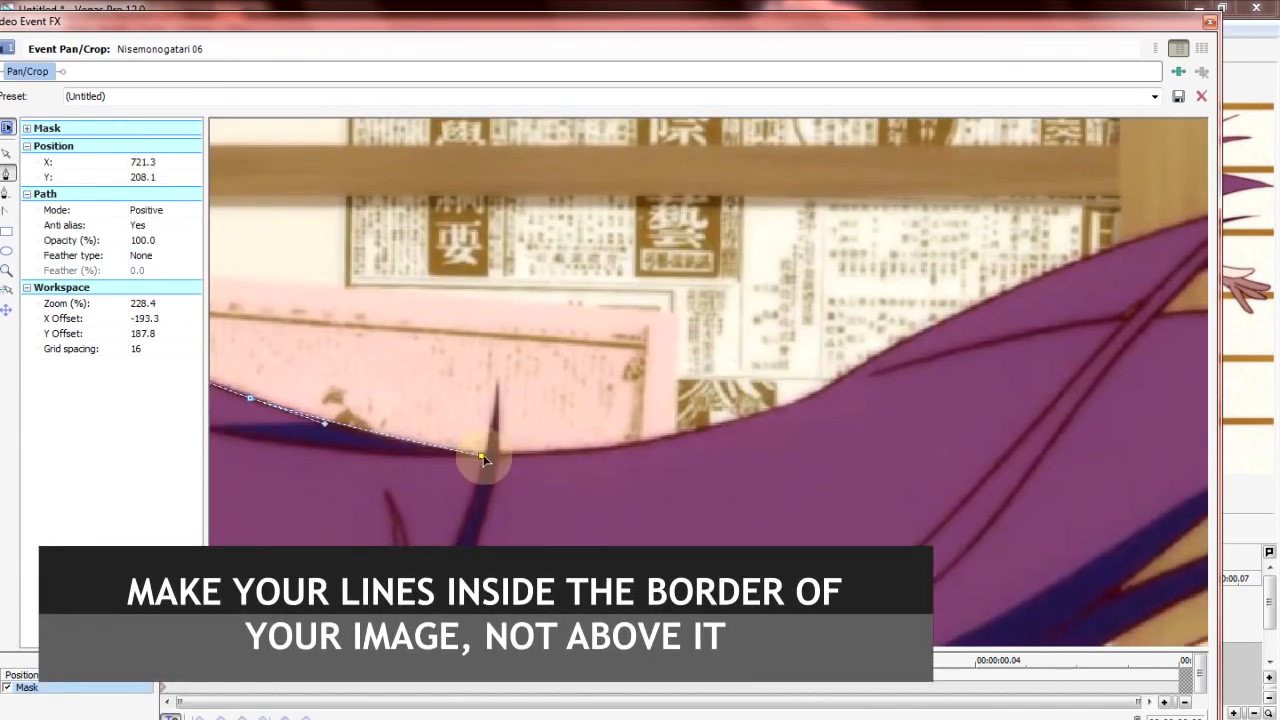
left_click(495, 423)
left_click(498, 457)
Step: Continue along the flowing hair's upper edge beyond the dark spike, following the rise toward the uppermost strand
left_click(845, 377)
left_click_drag(704, 411, 440, 504)
left_click(604, 446)
left_click(570, 420)
left_click(371, 475)
left_click(777, 302)
left_click(603, 377)
Step: Outline the uppermost strand at the end of the flowing hair, curving its edge out to the tip and back
left_click_drag(603, 377, 600, 360)
left_click(777, 302)
left_click(929, 216)
left_click_drag(848, 262, 861, 257)
left_click(929, 216)
left_click(817, 290)
left_click(817, 290)
Step: Outline the second strand at the end of the flowing hair out to its tip and back
left_click(1039, 275)
left_click(929, 284)
left_click_drag(930, 284, 926, 275)
left_click(1039, 275)
left_click(725, 367)
Step: Outline the large main lock of flowing hair around its tip and back along its curved underside
left_click_drag(837, 334, 833, 321)
left_click_drag(766, 403, 658, 232)
left_click(573, 242)
left_click(1020, 295)
left_click_drag(794, 270, 789, 241)
left_click_drag(657, 241, 659, 239)
left_click(533, 515)
left_click_drag(766, 414, 906, 320)
Step: Outline the long thin strand above the raised hand and curve the path back along the hair's underside
left_click_drag(589, 508, 683, 328)
left_click_drag(627, 335, 617, 344)
left_click(1012, 235)
left_click_drag(803, 295, 801, 278)
left_click(375, 558)
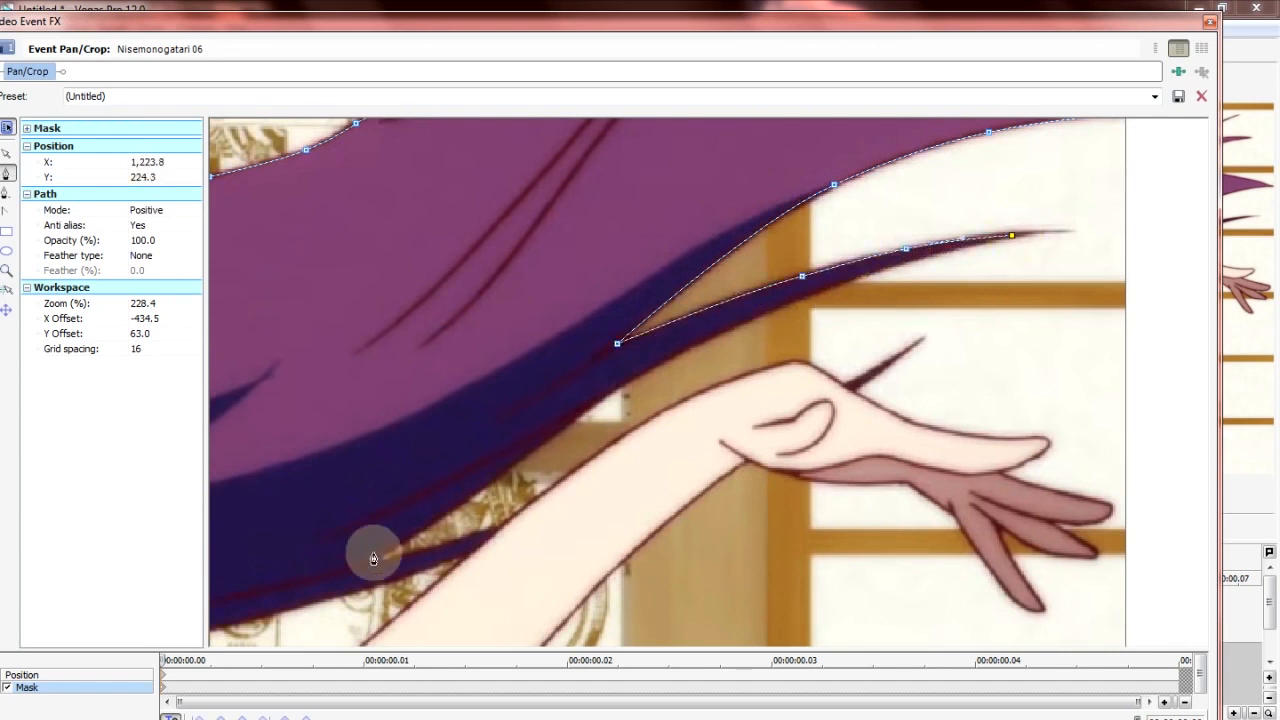
left_click_drag(707, 380, 677, 353)
left_click_drag(835, 291, 842, 283)
left_click_drag(470, 491, 476, 490)
Step: Trace the upper edge of the small strand that meets the raised forearm, curving the path to fit
left_click_drag(340, 571, 393, 463)
left_click(428, 452)
left_click(551, 419)
left_click_drag(488, 436, 420, 456)
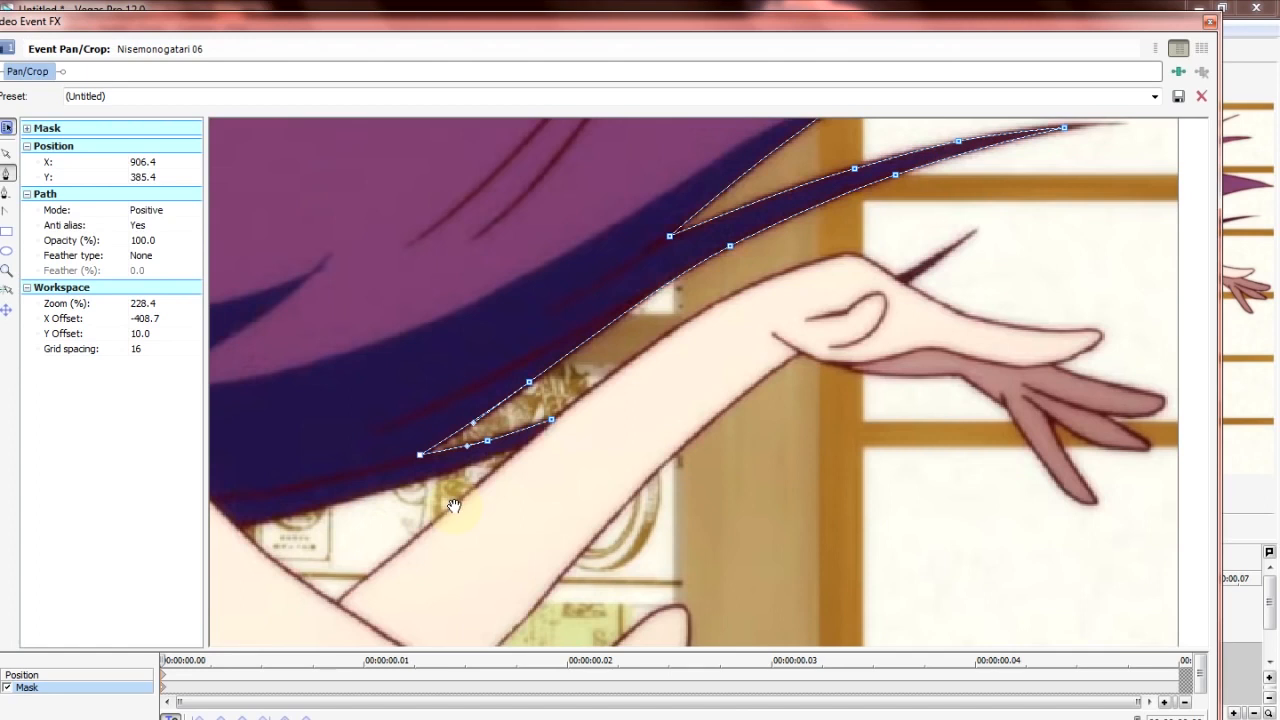
Step: Draw a separate closed mask around the background gap enclosed by the hair, forearm and front arm
left_click_drag(455, 507, 607, 373)
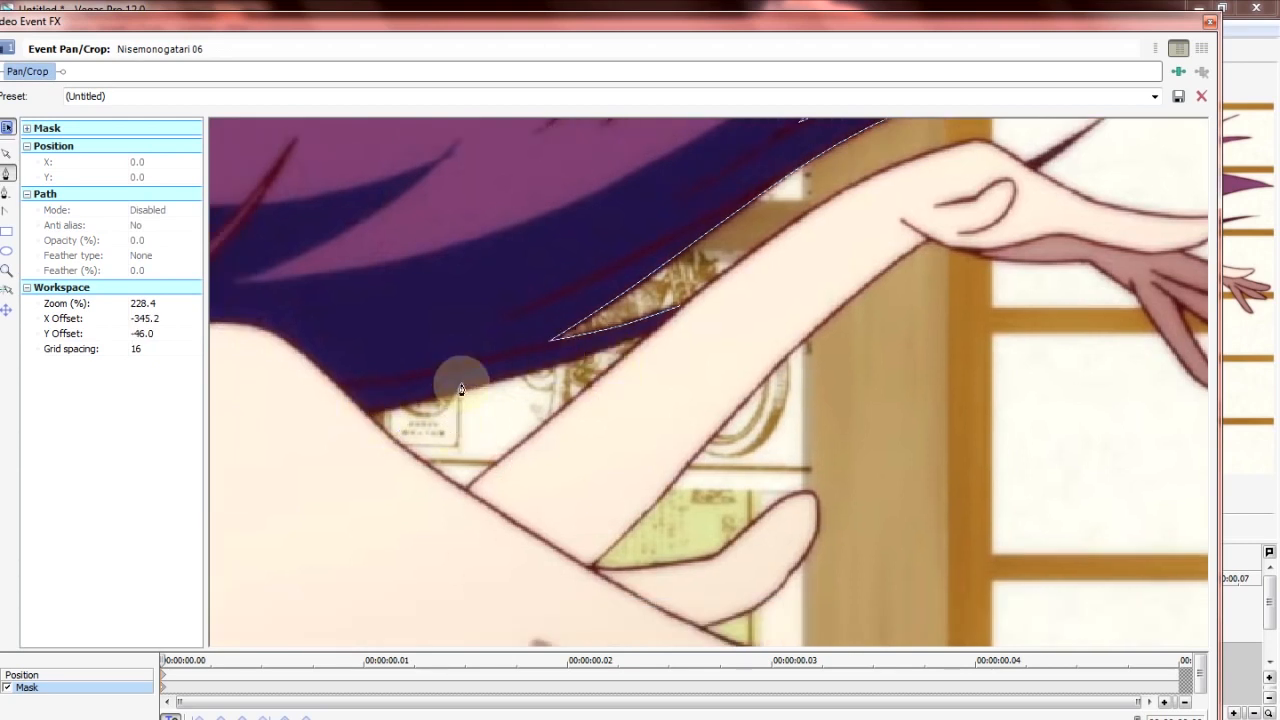
left_click(368, 413)
left_click_drag(535, 368, 582, 354)
left_click(653, 332)
left_click(465, 488)
left_click(369, 414)
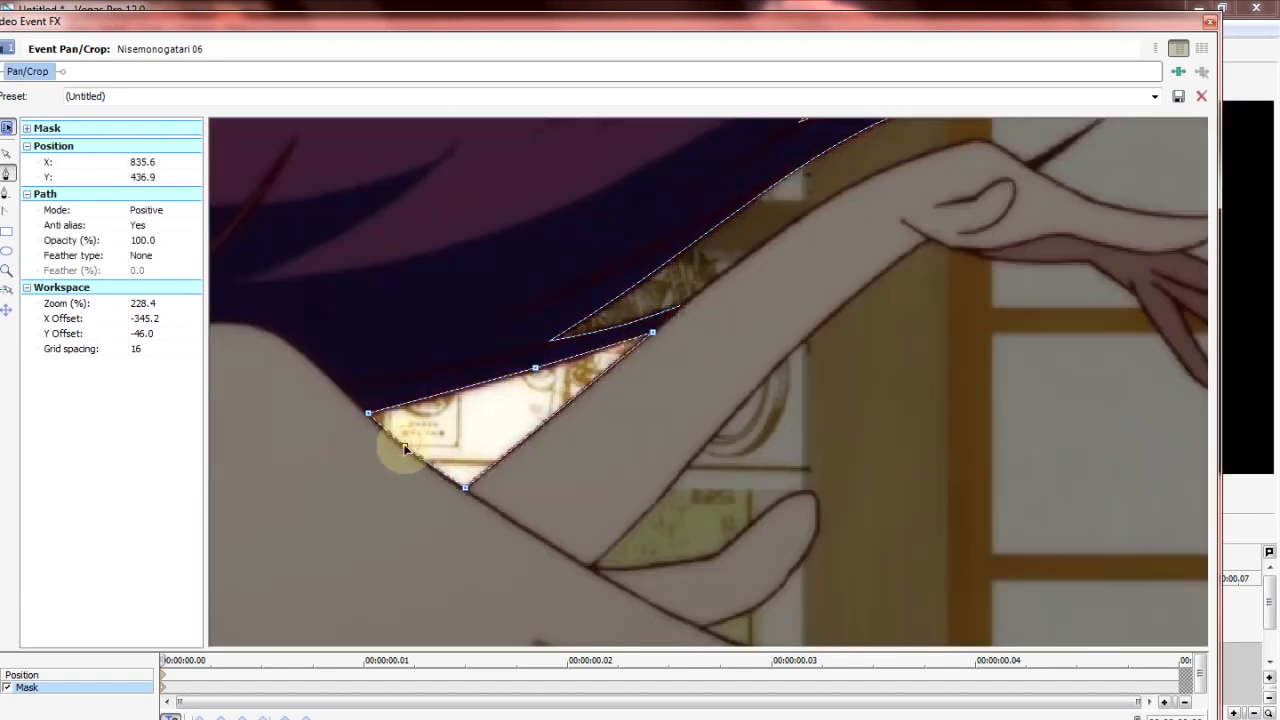
Step: Fit the gap mask's lower edge to the front arm and set its path mode to Negative
left_click(404, 448)
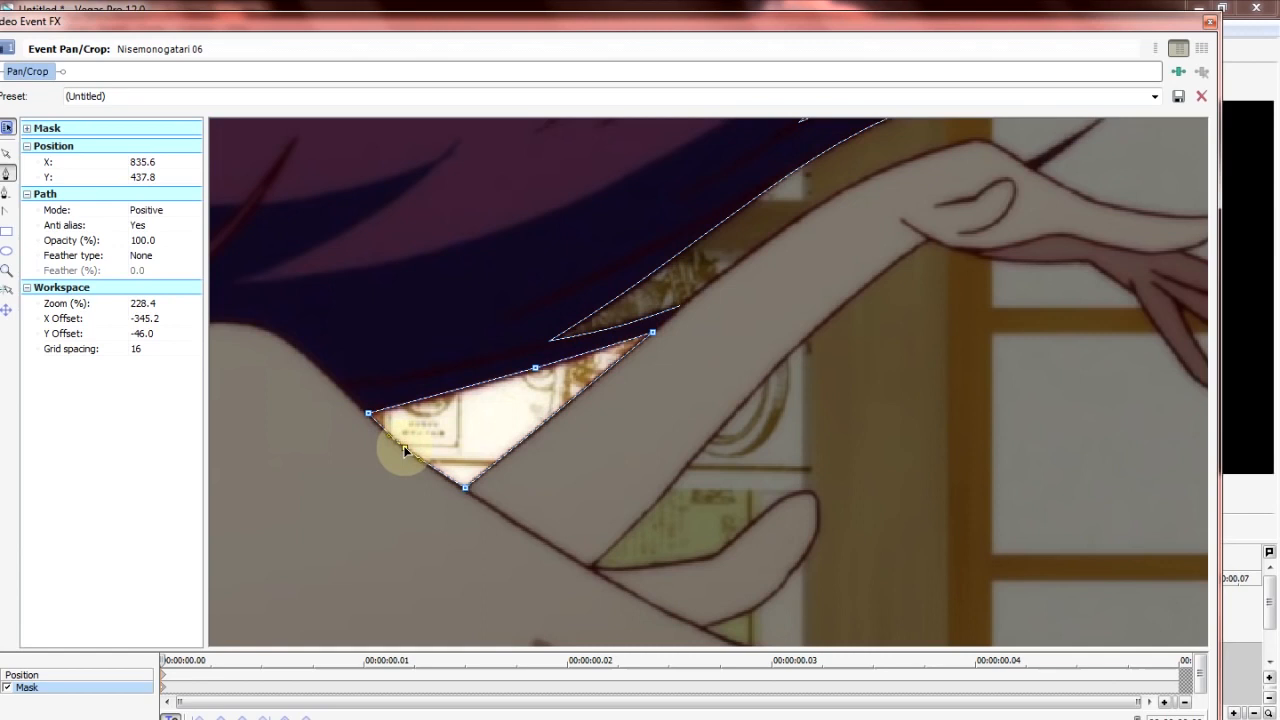
left_click(160, 213)
left_click(150, 245)
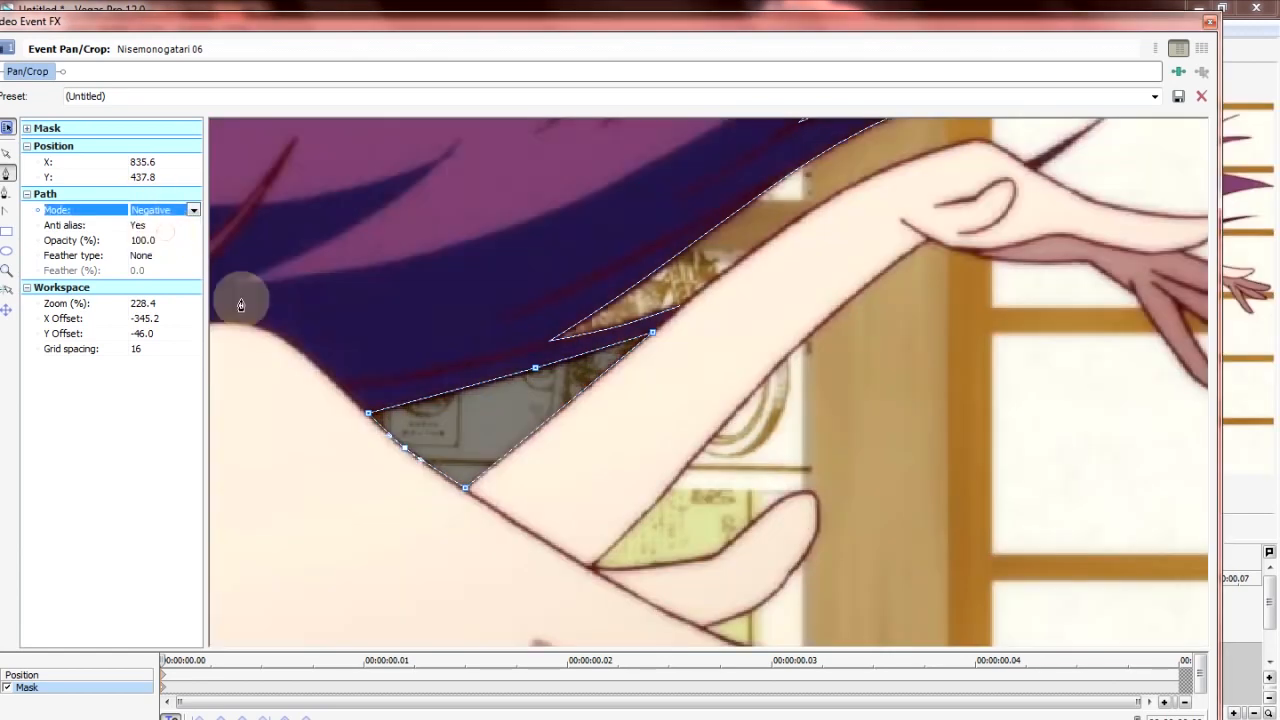
Step: Resume the main outline at the small strand and trace the raised forearm's upper edge to the wrist with a curve
left_click_drag(738, 415, 455, 515)
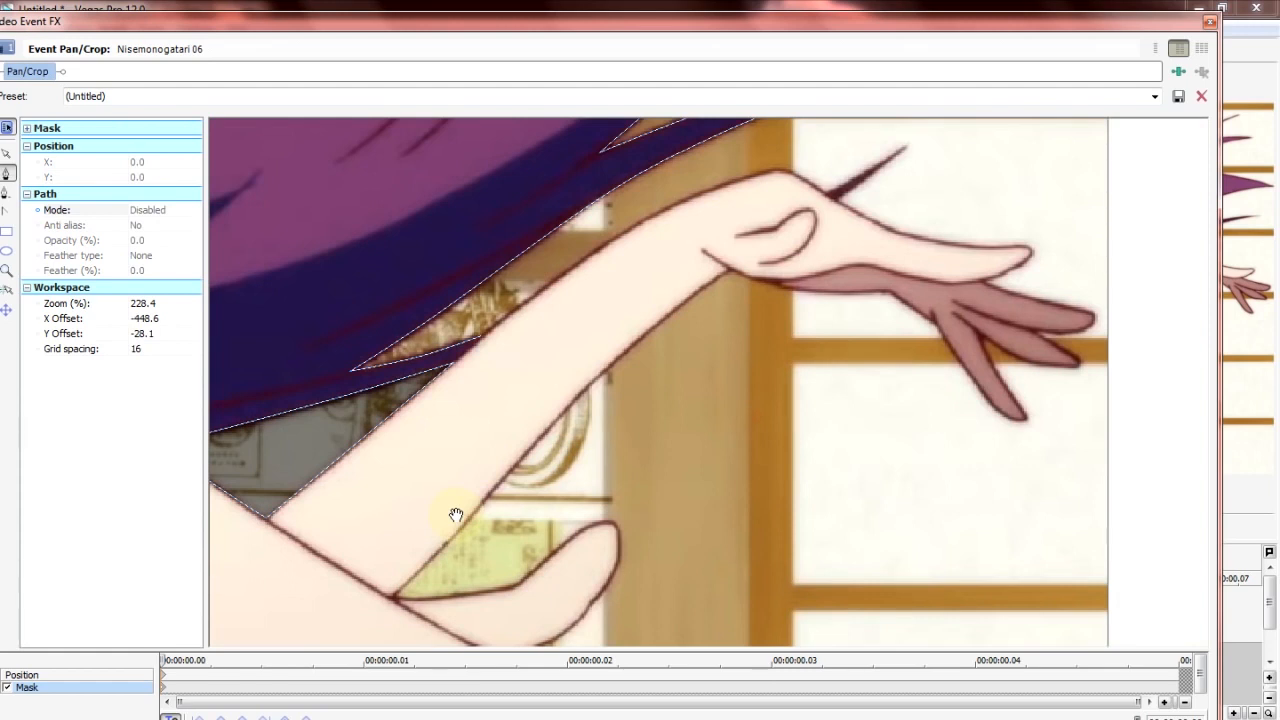
left_click_drag(455, 515, 346, 565)
left_click(332, 438)
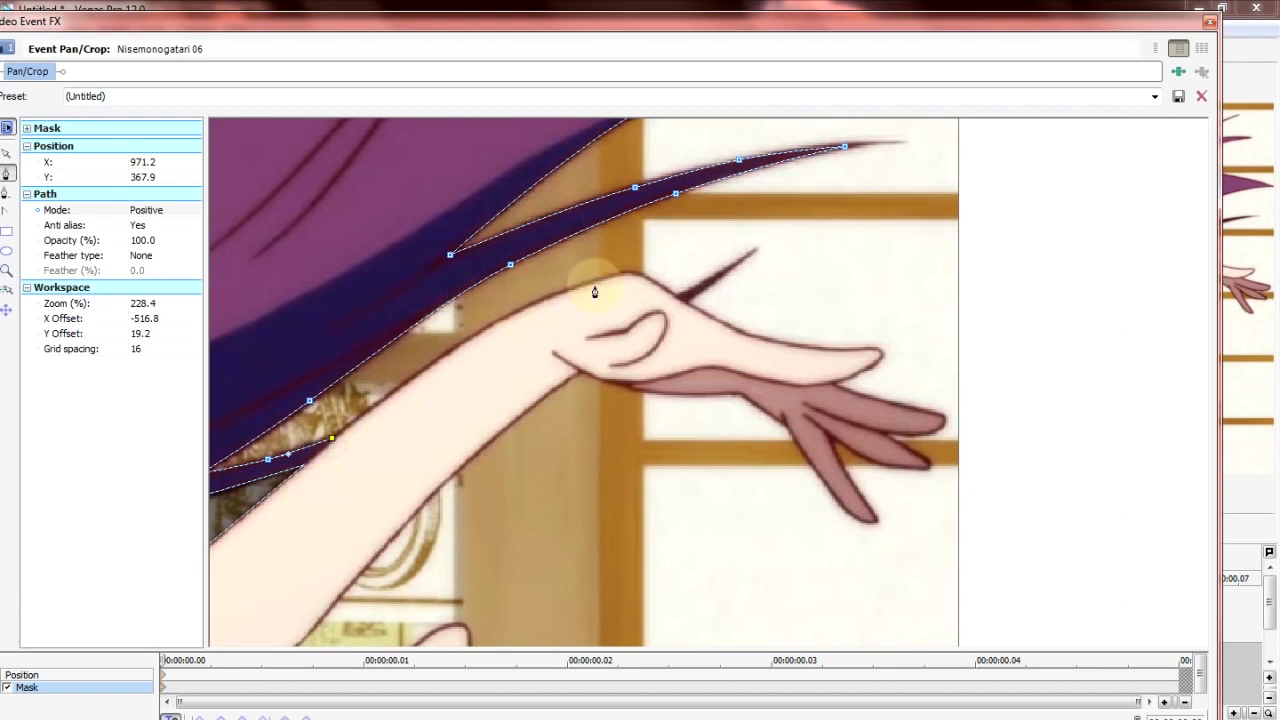
left_click(619, 274)
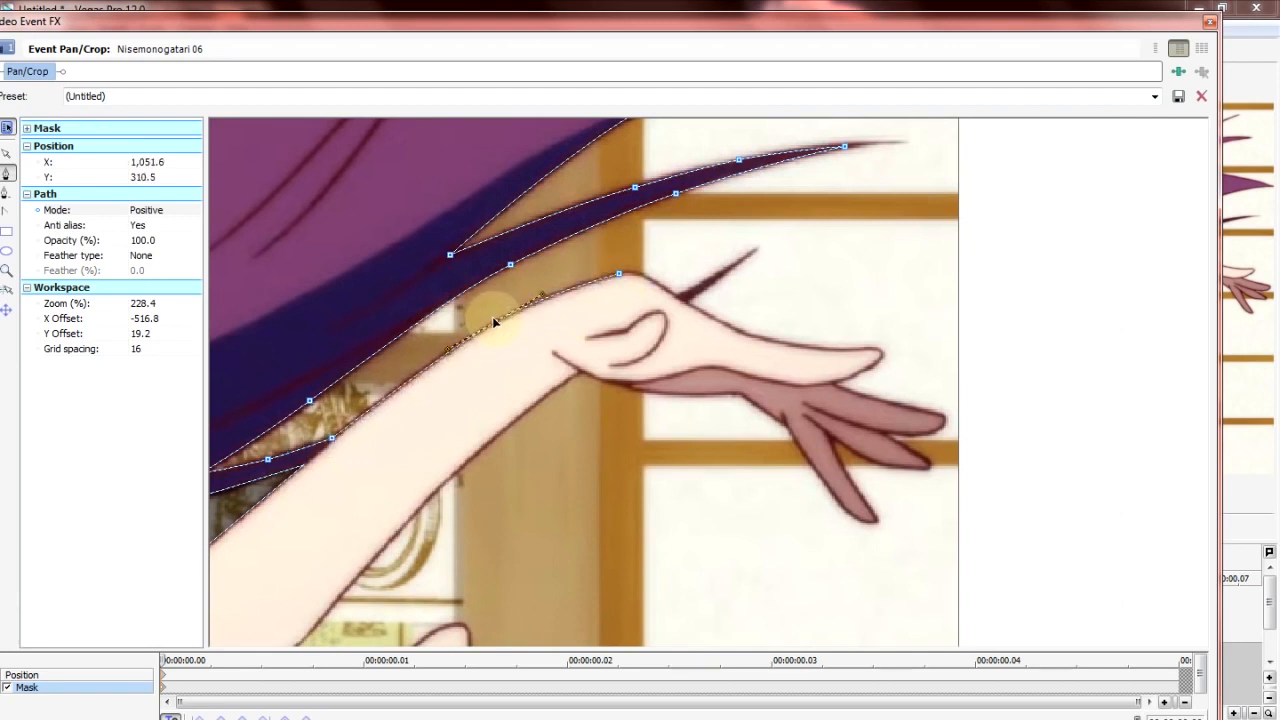
left_click(494, 322)
Step: Outline the thin strand sticking out behind the wrist and continue along the raised hand's upper edge
left_click(676, 296)
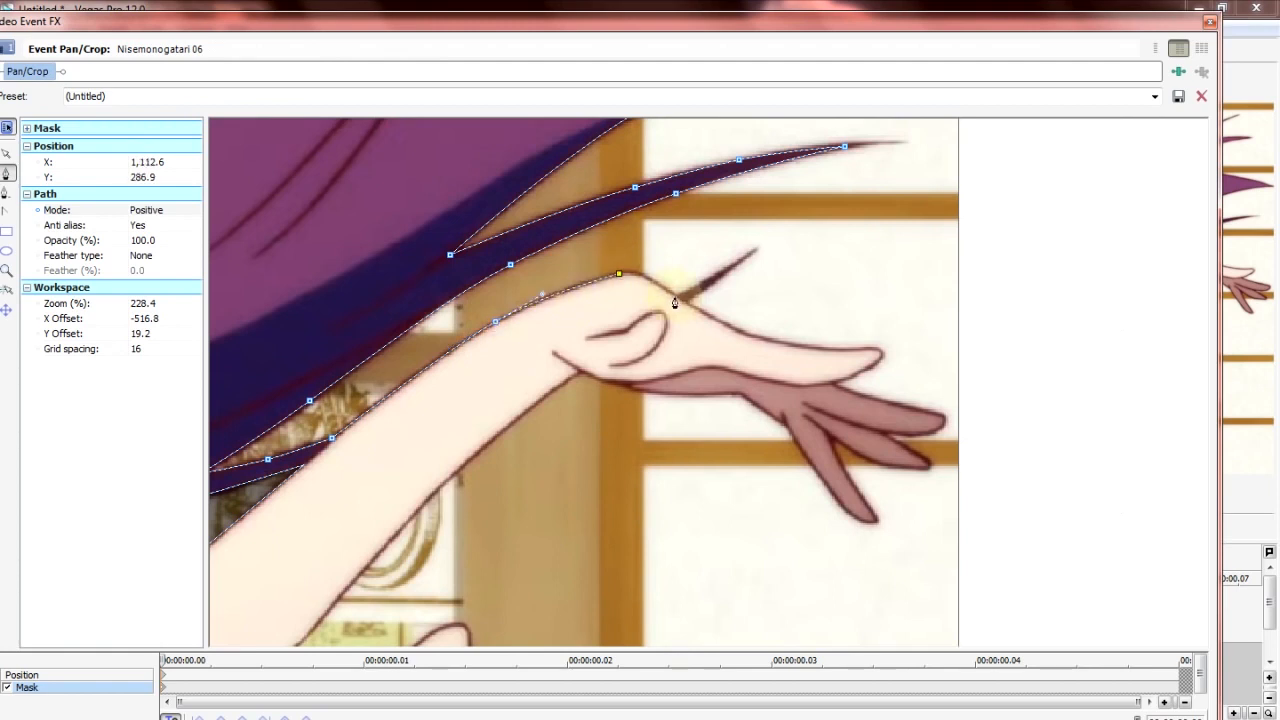
left_click(730, 268)
left_click(687, 302)
left_click(846, 348)
left_click(784, 330)
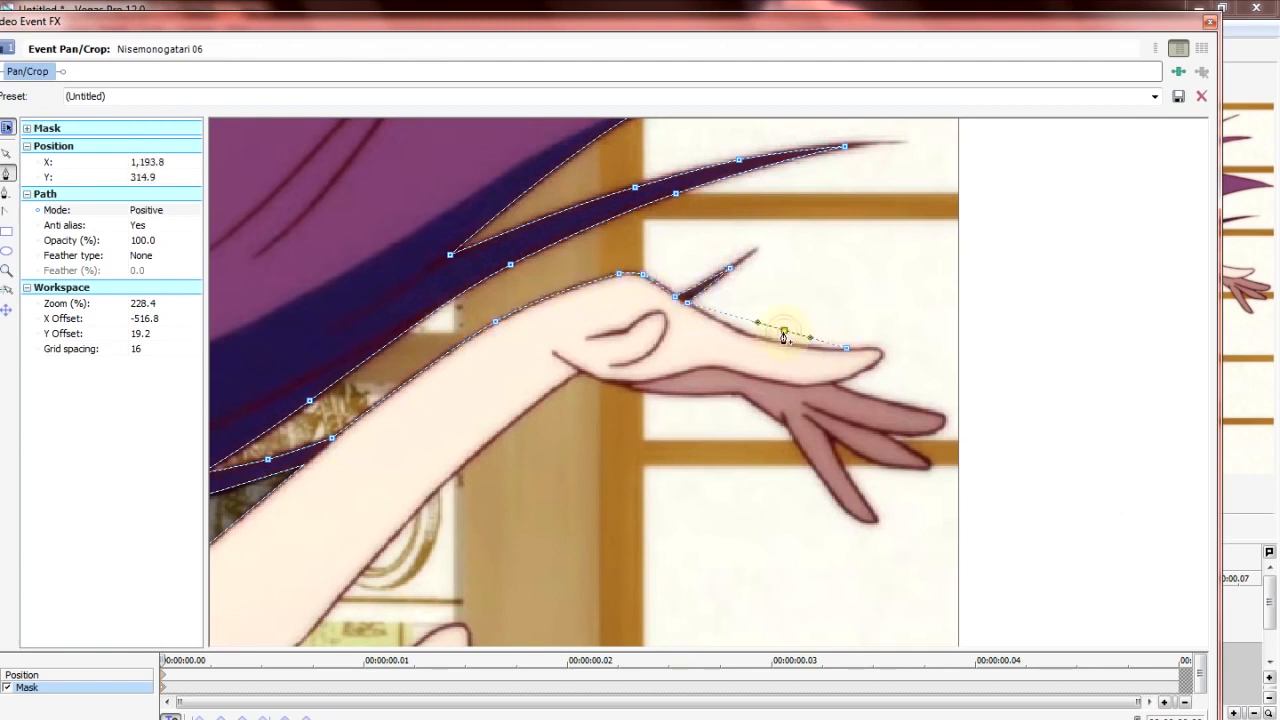
Step: Trace around the raised hand's upper fingertip and the first shaded finger, redoing the misplaced point at its tip
left_click(871, 367)
left_click(854, 376)
left_click(835, 383)
left_click(851, 390)
left_click(918, 409)
left_click(945, 424)
key("ctrl+z")
left_click(940, 415)
left_click(945, 426)
left_click_drag(945, 426, 962, 400)
left_click(934, 411)
left_click(903, 409)
Step: Outline the second shaded finger of the raised hand and start down the third
left_click(943, 435)
left_click(939, 442)
left_click(899, 440)
left_click(850, 412)
left_click(858, 438)
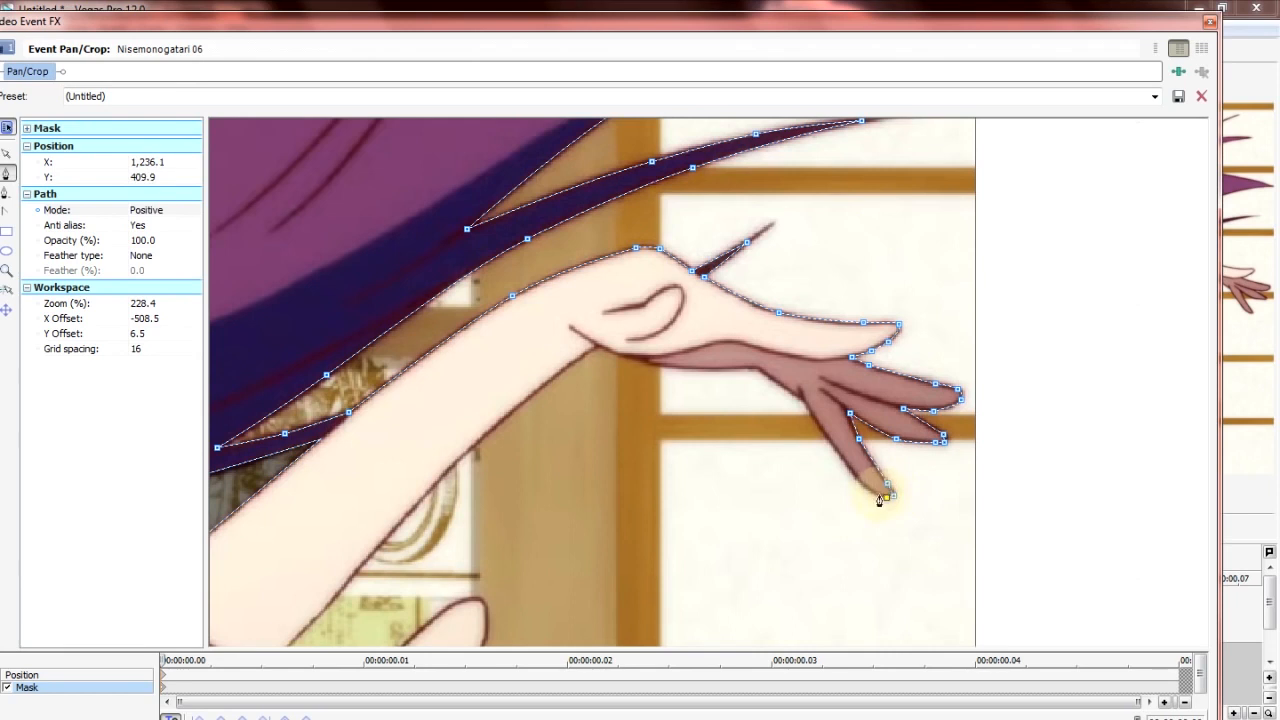
Step: Finish outlining the third shaded finger and trace the raised hand's underside back to the wrist
left_click(875, 493)
left_click(868, 489)
left_click(838, 452)
left_click(801, 399)
left_click(759, 369)
left_click(600, 346)
left_click_drag(687, 360, 666, 367)
Step: Carry the outline around the large front hand's fingers and down the shirt's edge to the frame's lower border
left_click_drag(702, 260, 931, 136)
left_click(829, 222)
left_click(491, 550)
left_click_drag(688, 358, 665, 360)
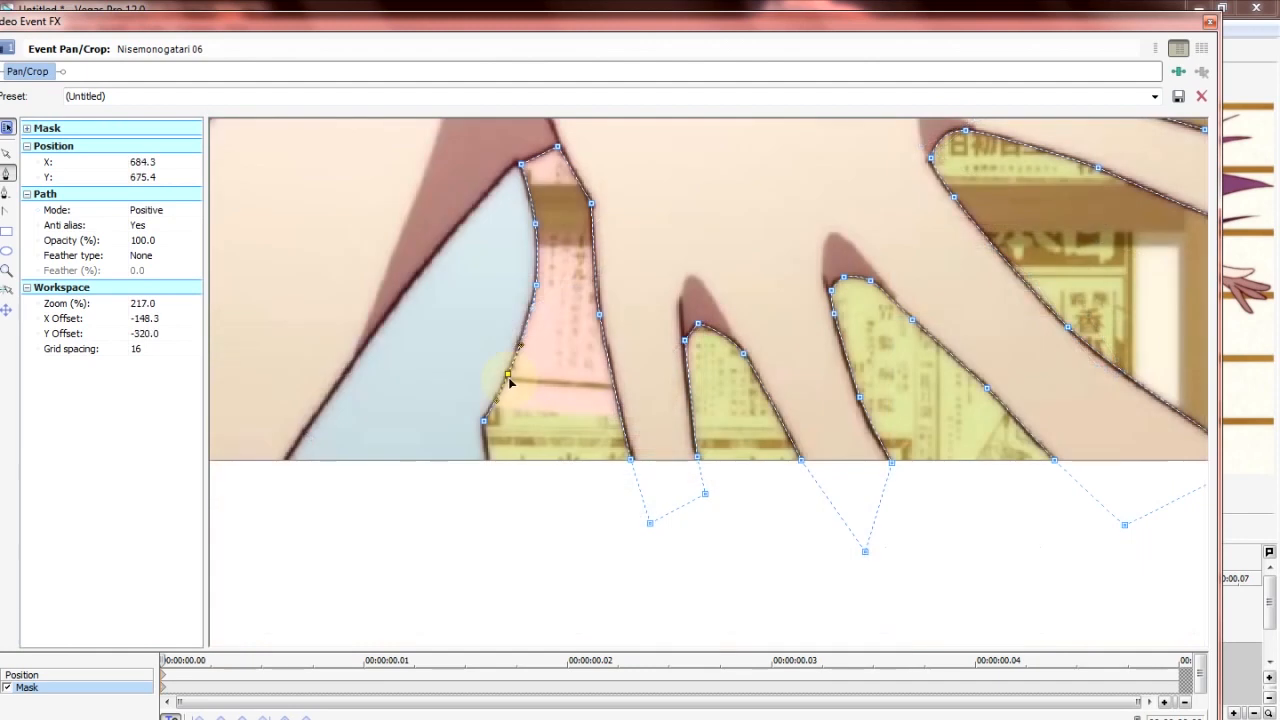
left_click(484, 421)
left_click(489, 478)
Step: Close the main mask at its starting point by way of a point below the frame
scroll(454, 506, "down", 4)
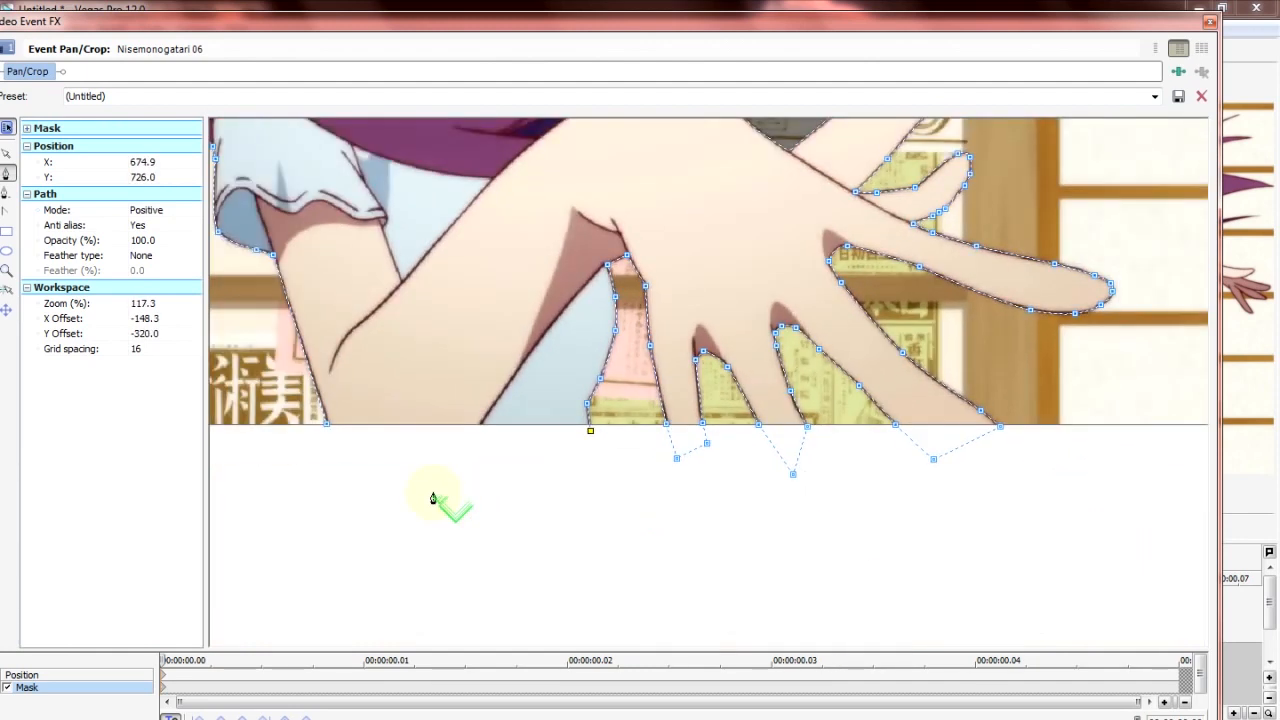
left_click(391, 523)
left_click(327, 425)
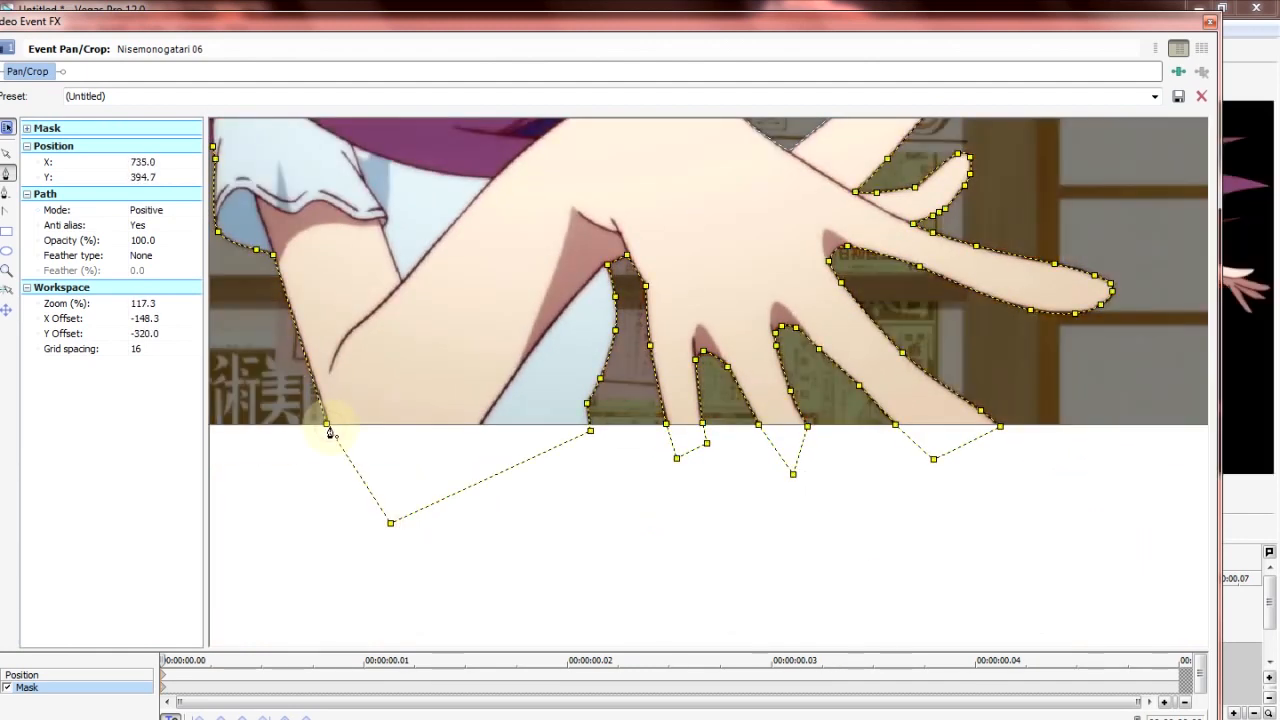
left_click_drag(576, 156, 605, 447)
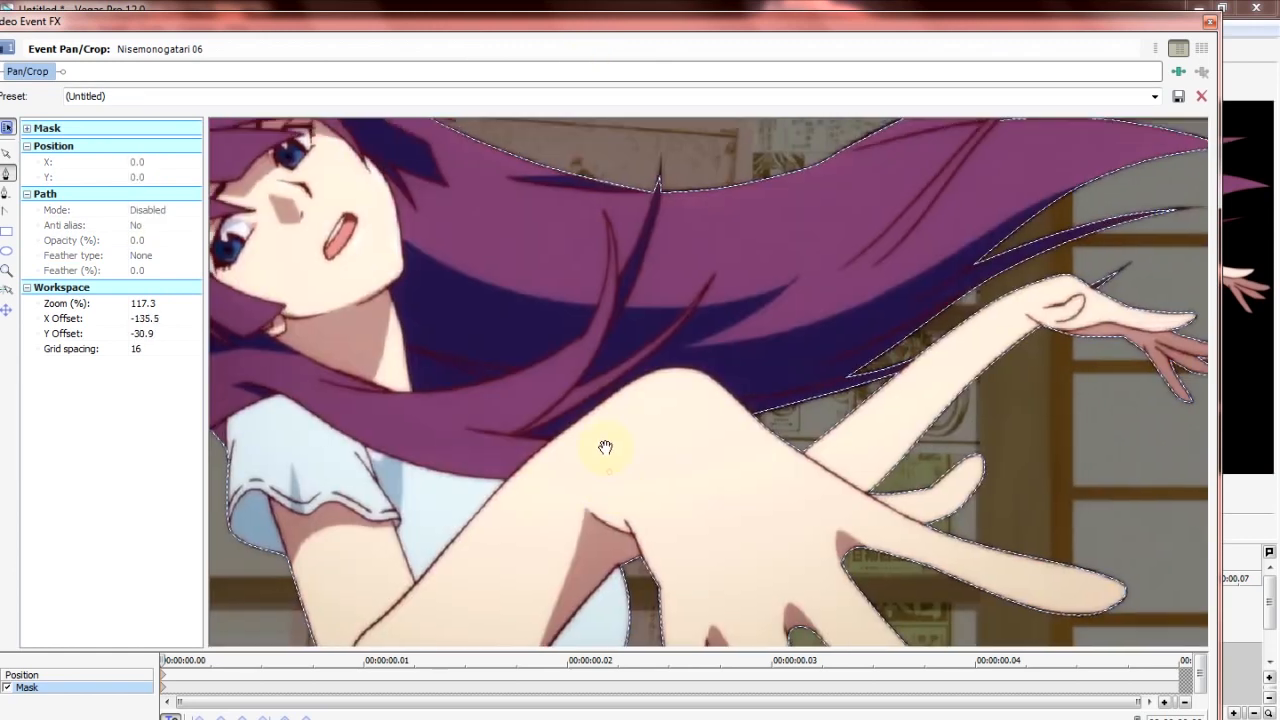
scroll(605, 447, "down", 5)
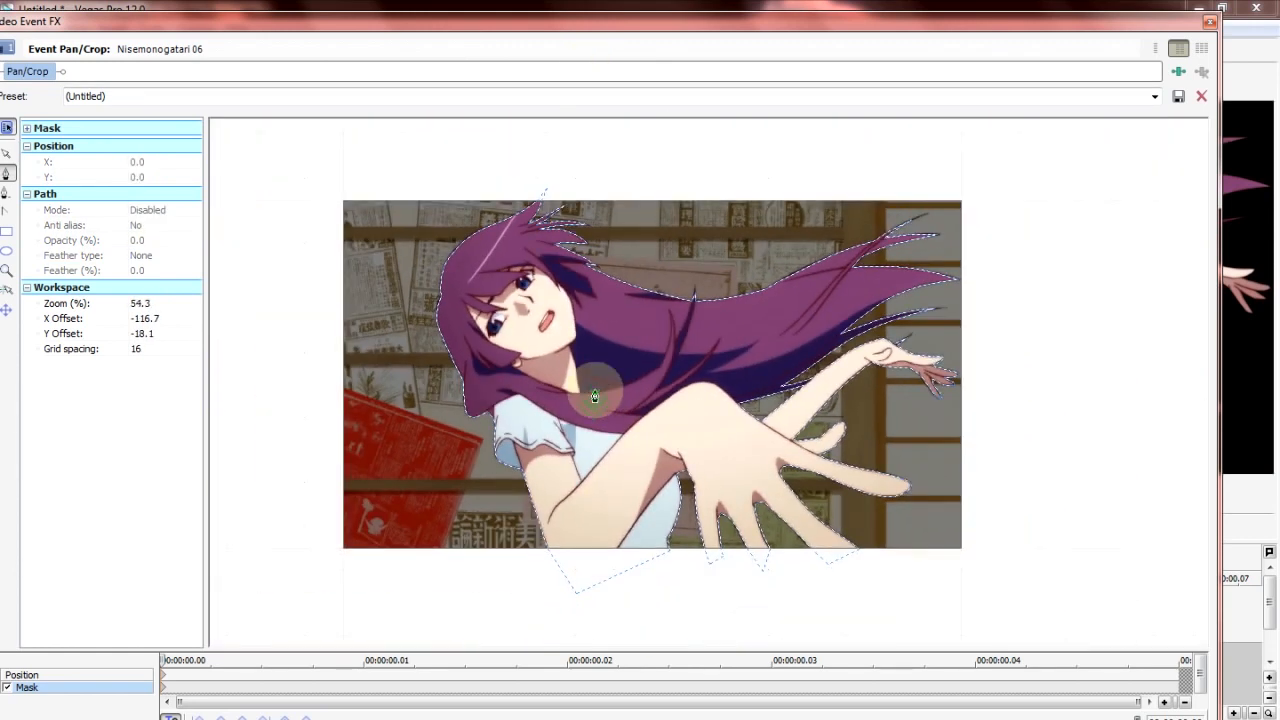
Step: Restore the Event Pan/Crop window to its smaller size and examine the mask edge around the dark hair spike
double_click(590, 25)
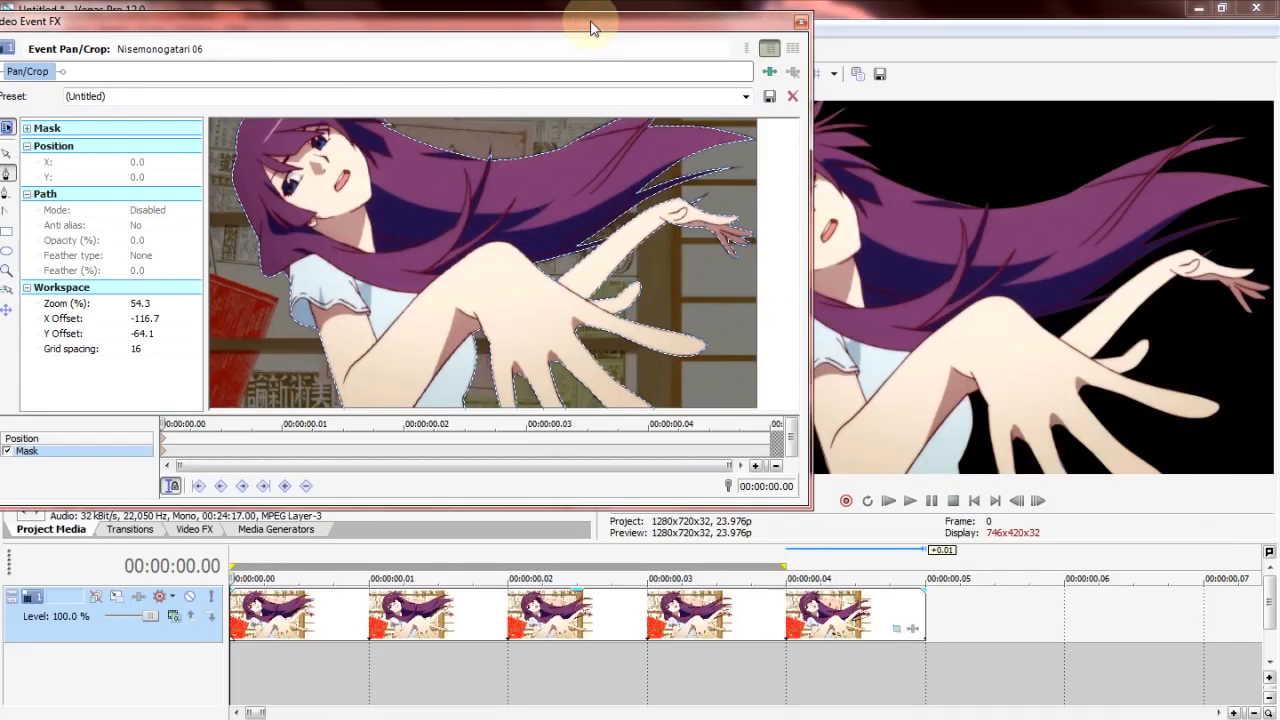
left_click_drag(432, 204, 573, 423)
scroll(453, 231, "up", 5)
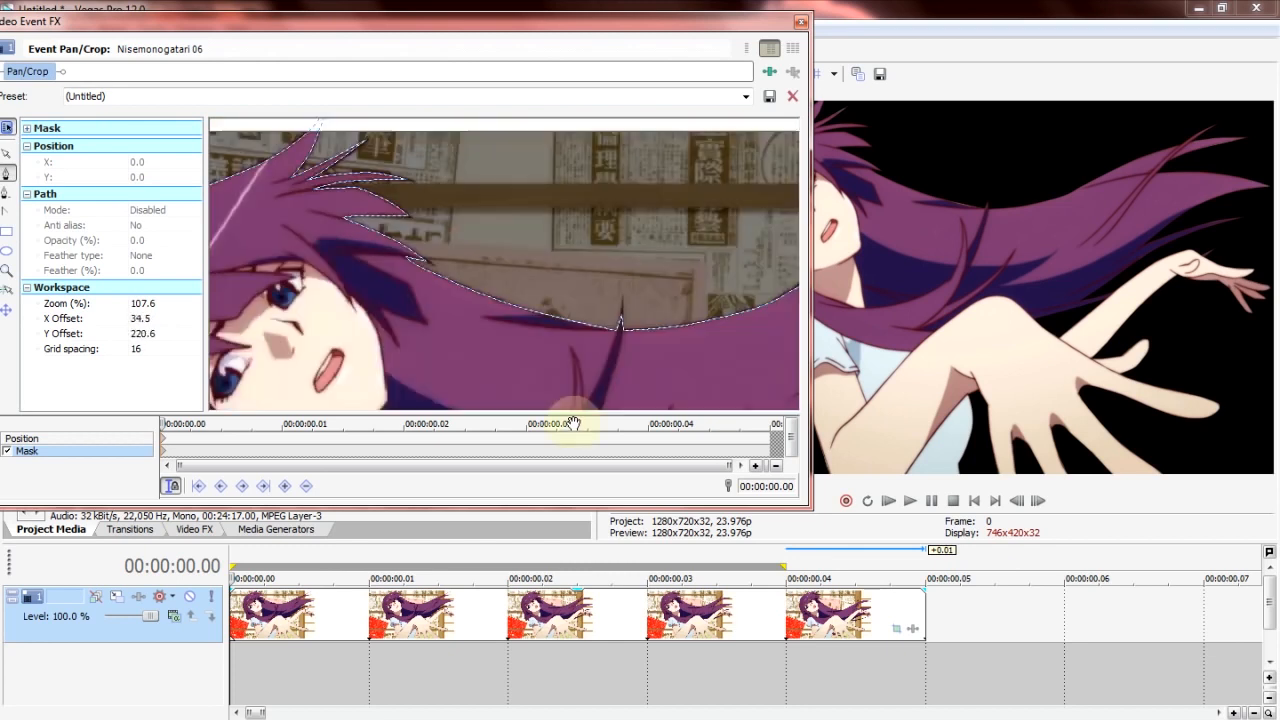
scroll(580, 363, "up", 6)
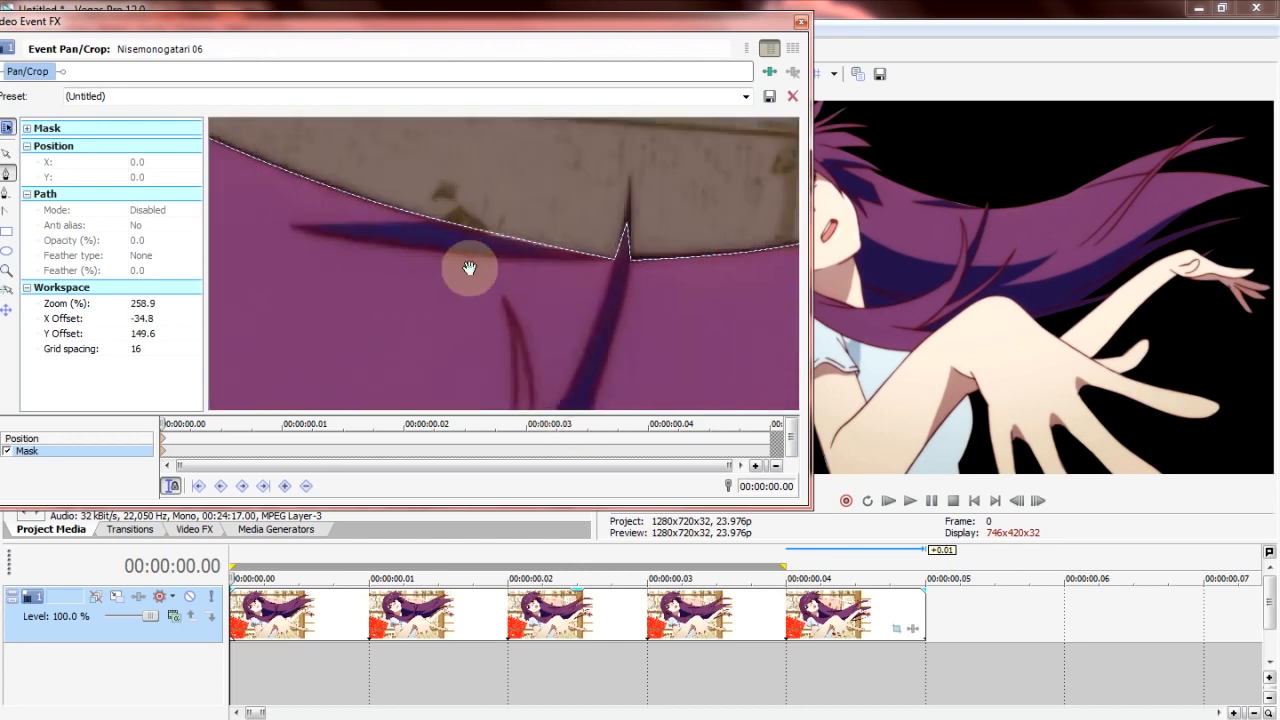
Step: Add an anchor point on the mask edge beside the dark hair spike and nudge it onto the hair's outline
scroll(469, 268, "up", 2)
left_click(510, 232)
left_click_drag(510, 232, 499, 233)
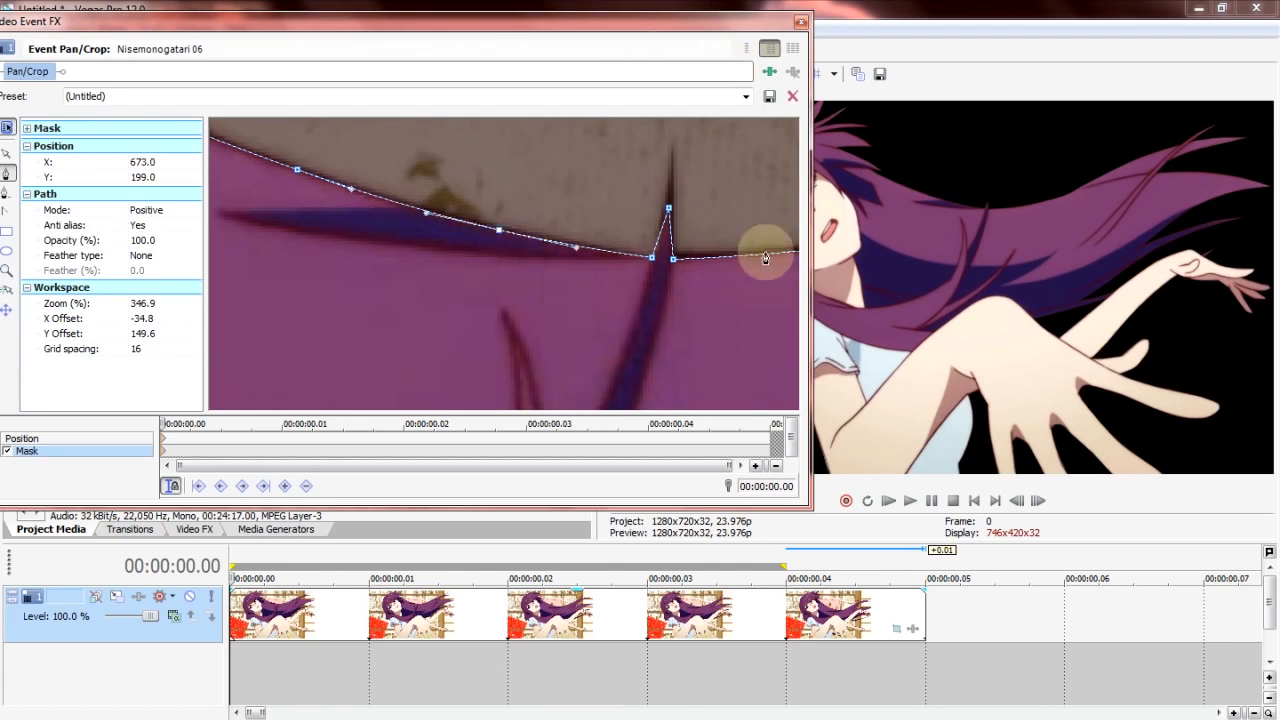
Step: Feather the character mask by setting its feather type to Both and its feather to 0.5%
scroll(447, 322, "down", 15)
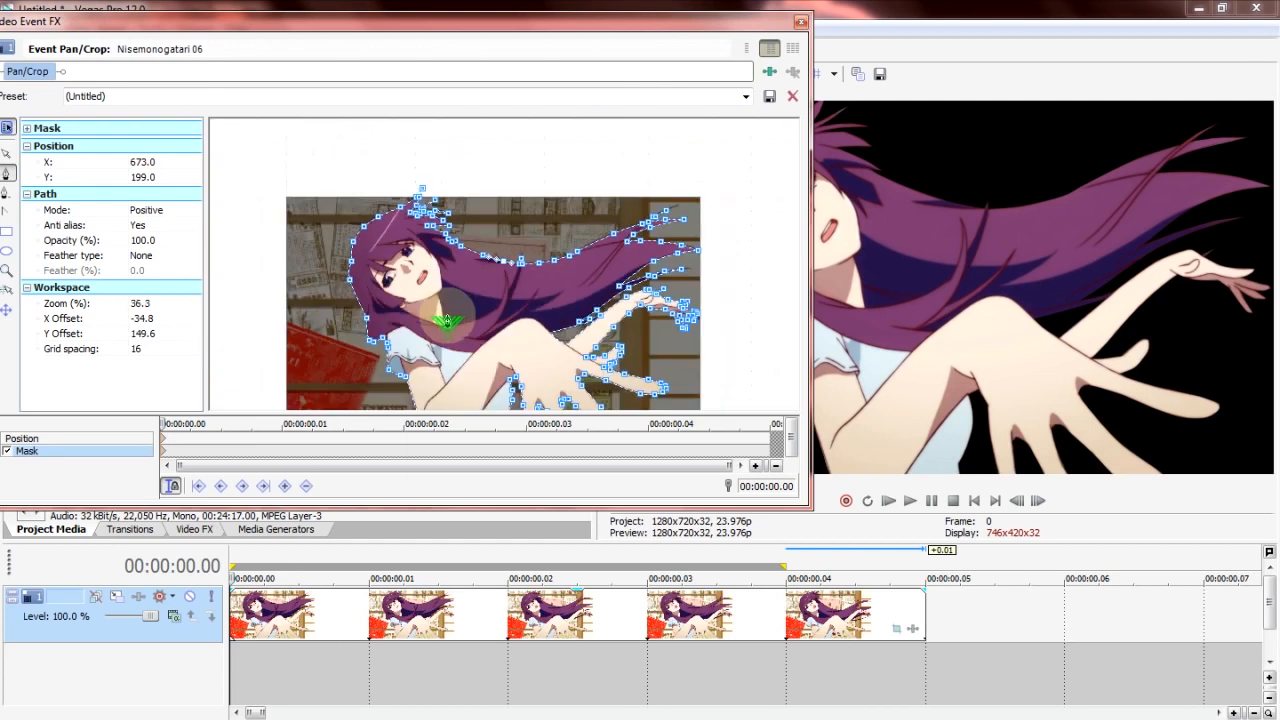
left_click_drag(357, 313, 335, 228)
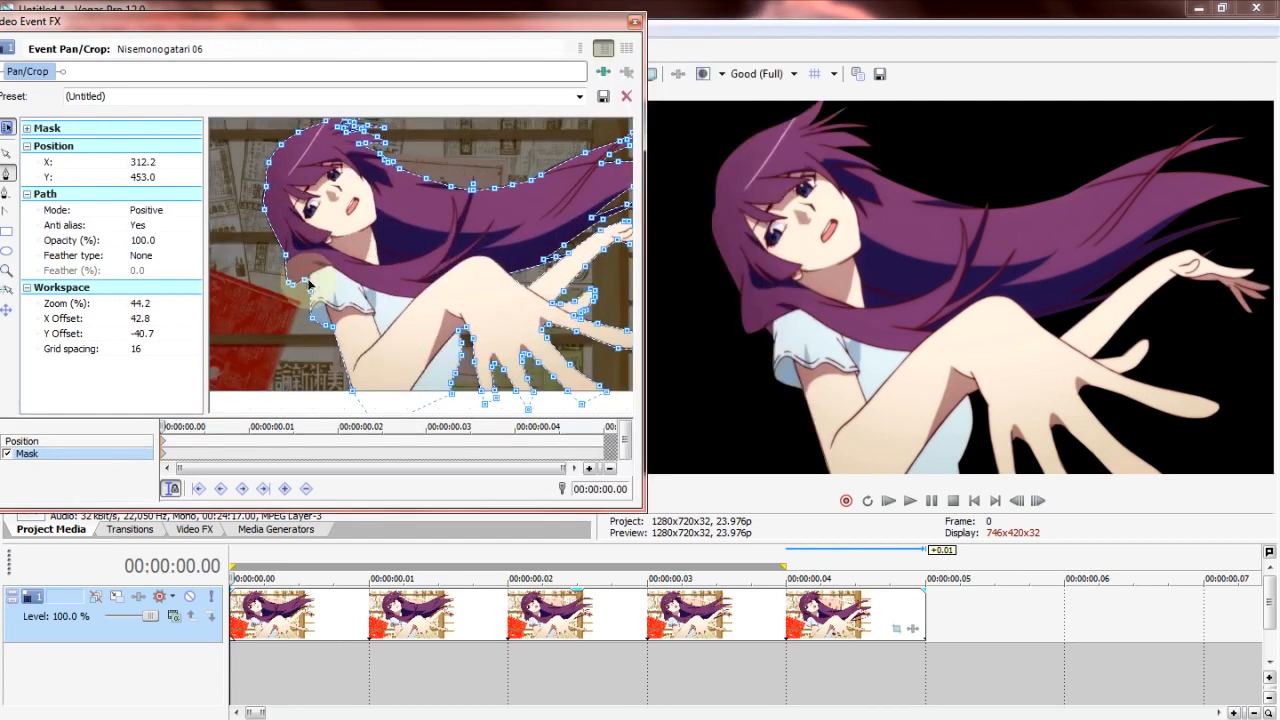
left_click(310, 286)
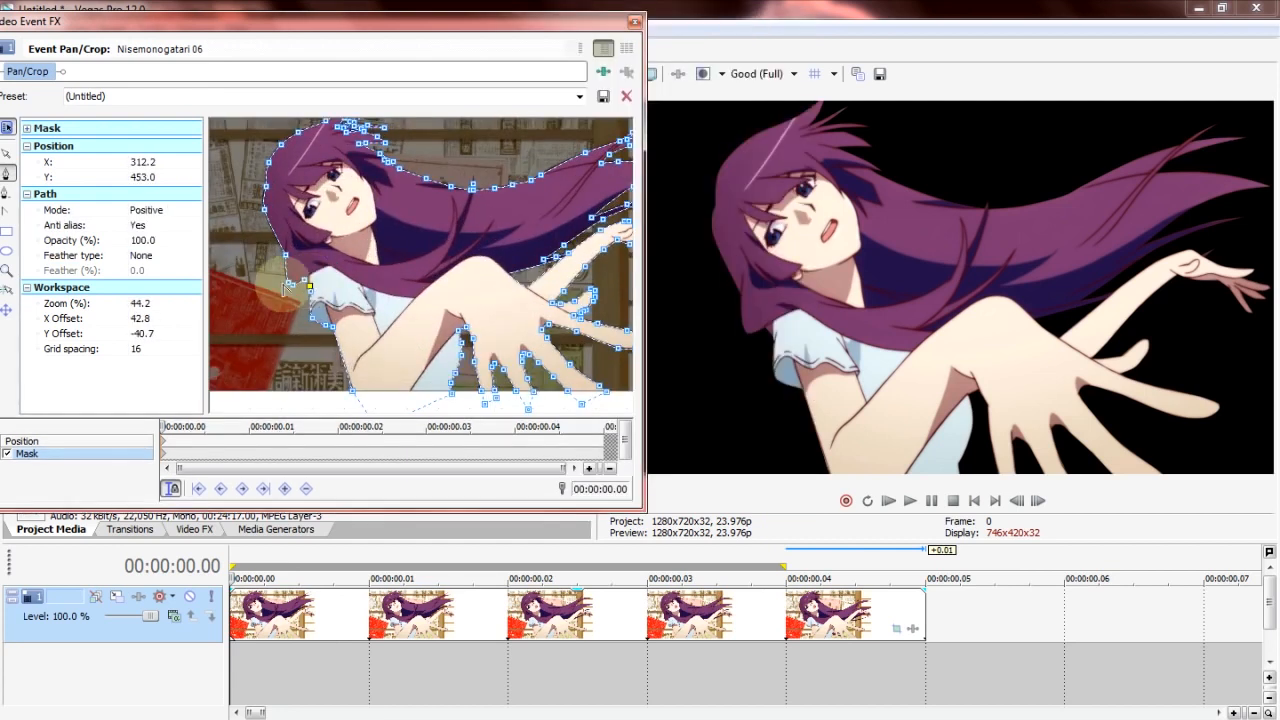
left_click(150, 256)
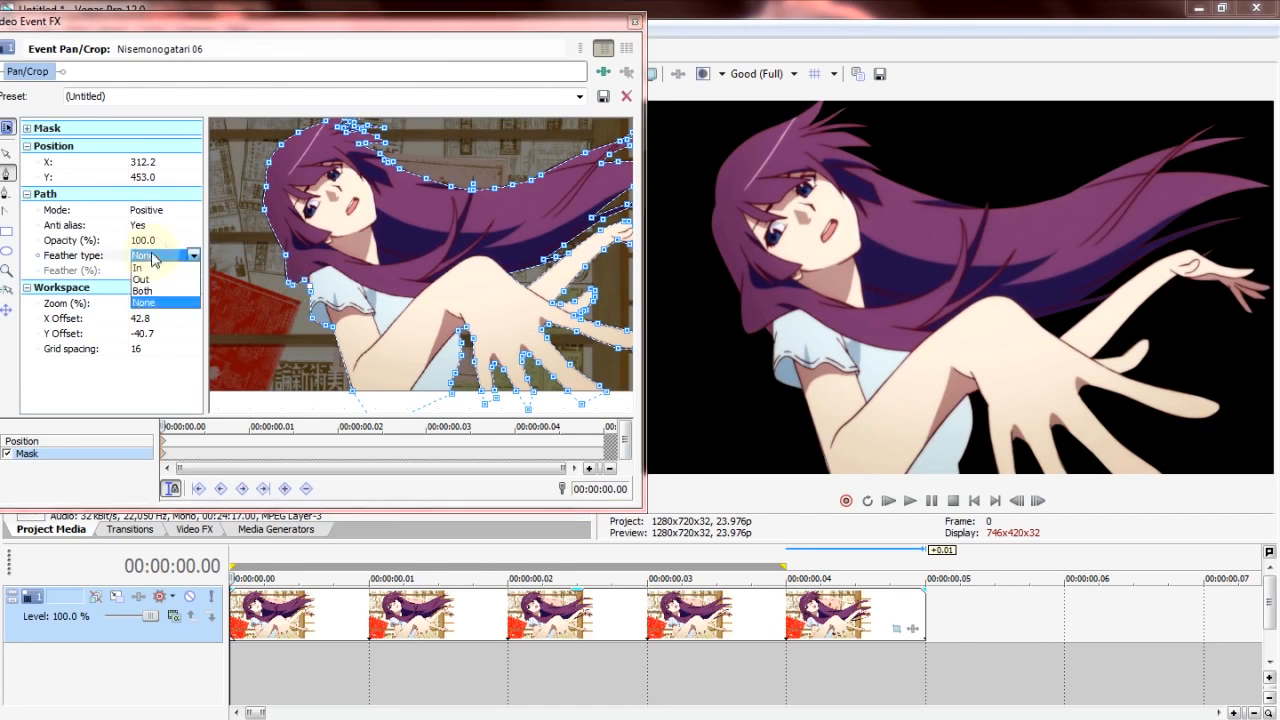
left_click(157, 284)
left_click(157, 271)
type(".5")
key("Return")
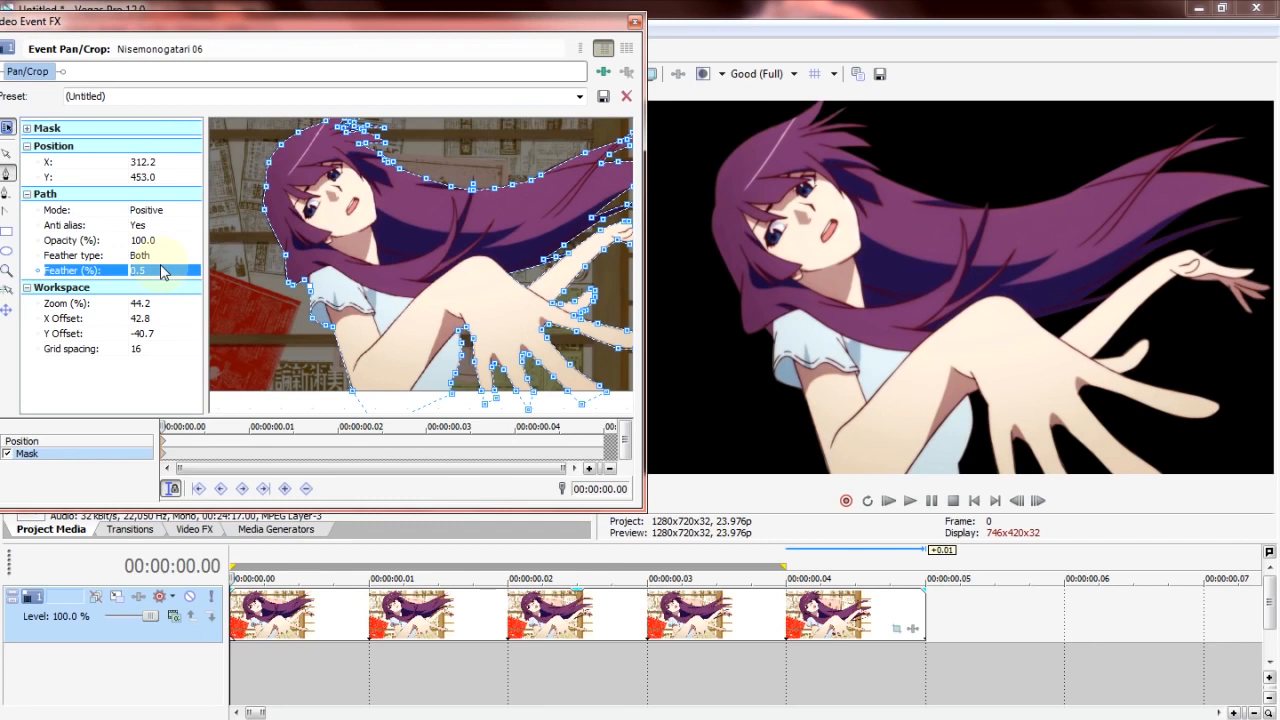
Step: Check the next frames for where the drawing changes and add a mask keyframe at 00:00:00.01
left_click(166, 458)
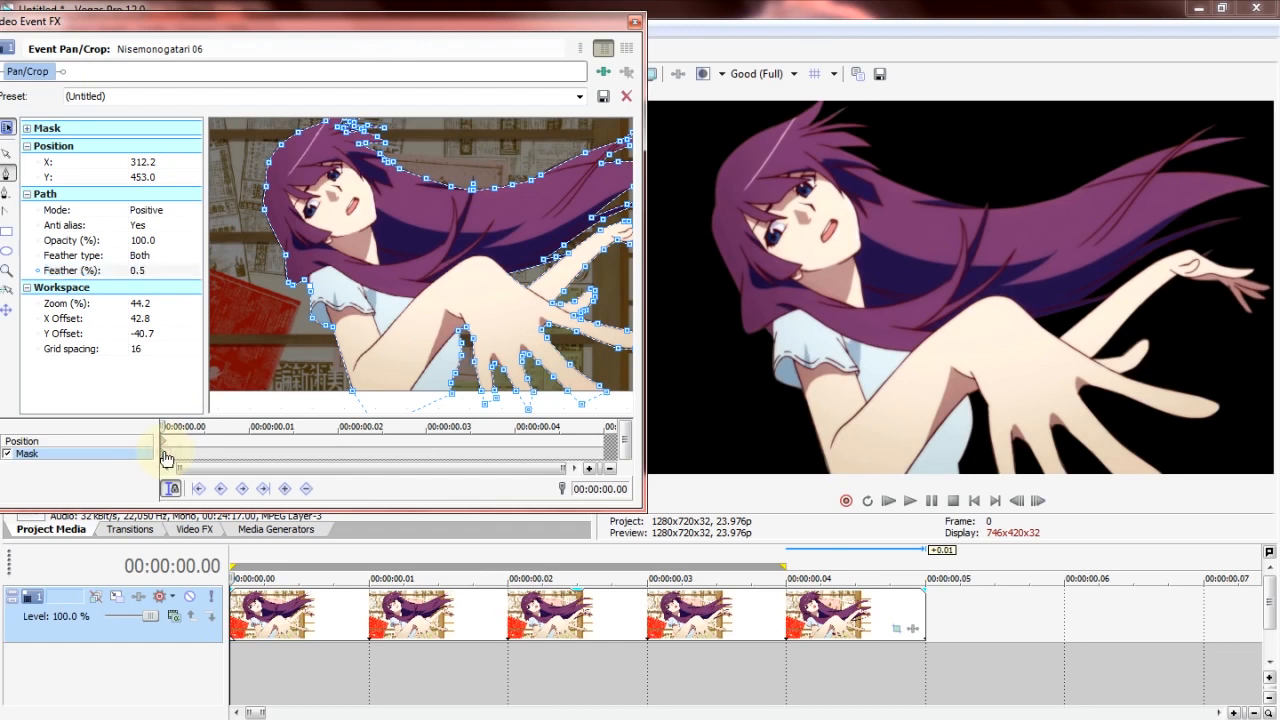
key("Right")
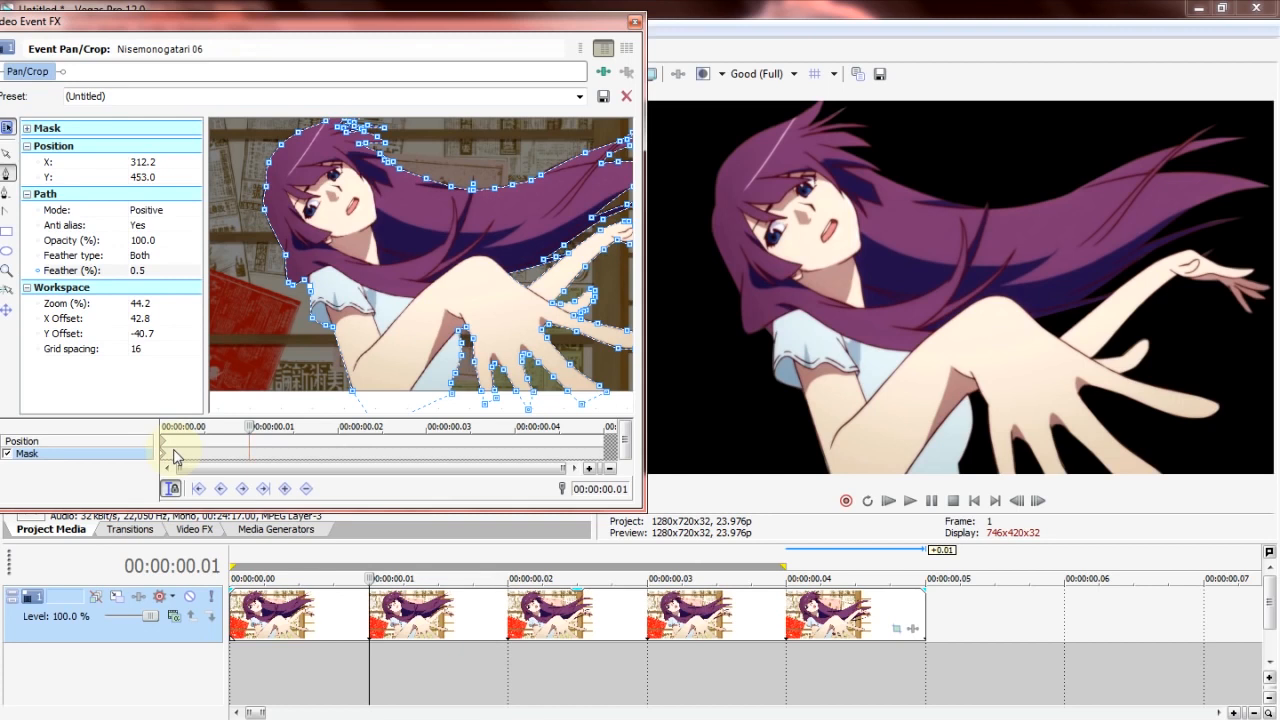
key("Right")
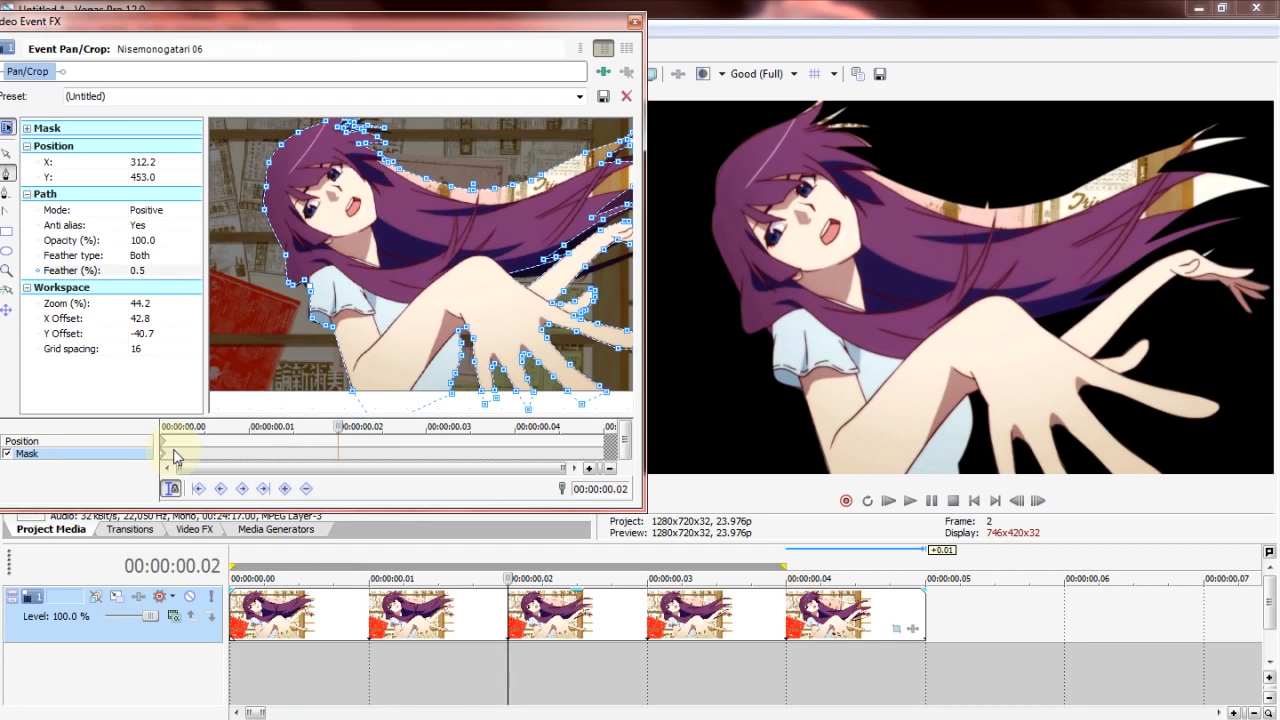
key("Left")
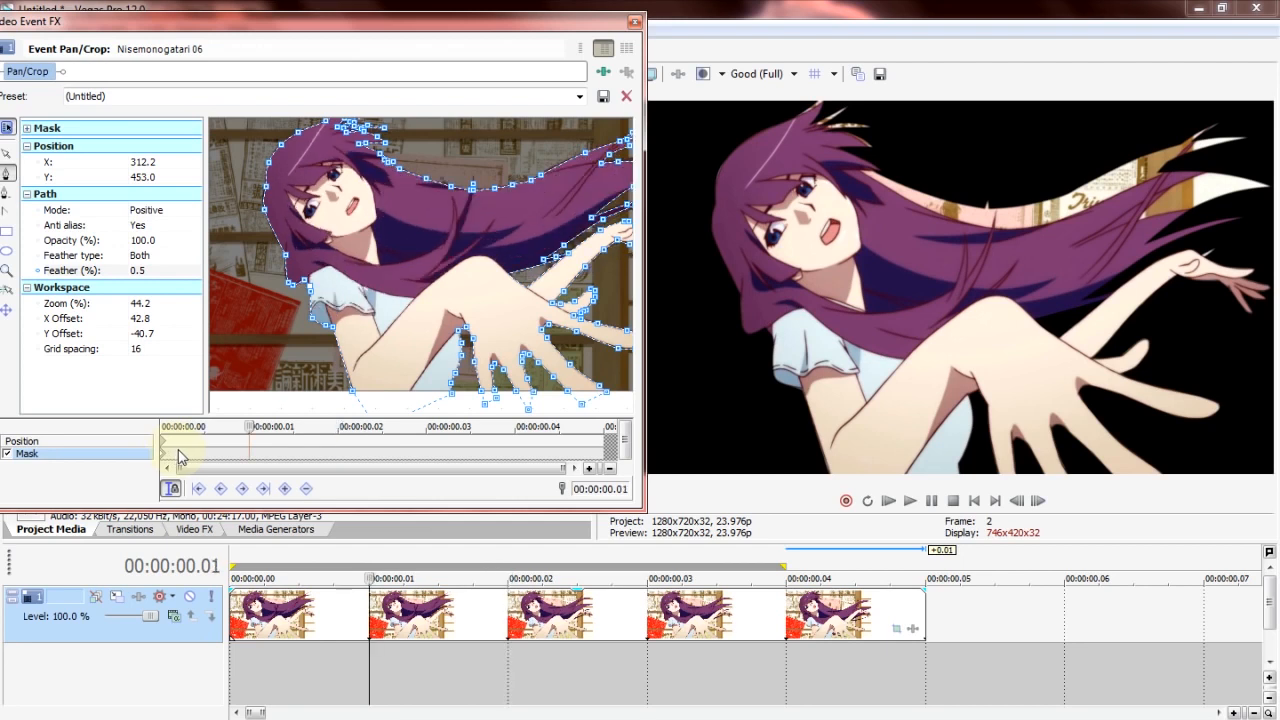
double_click(250, 452)
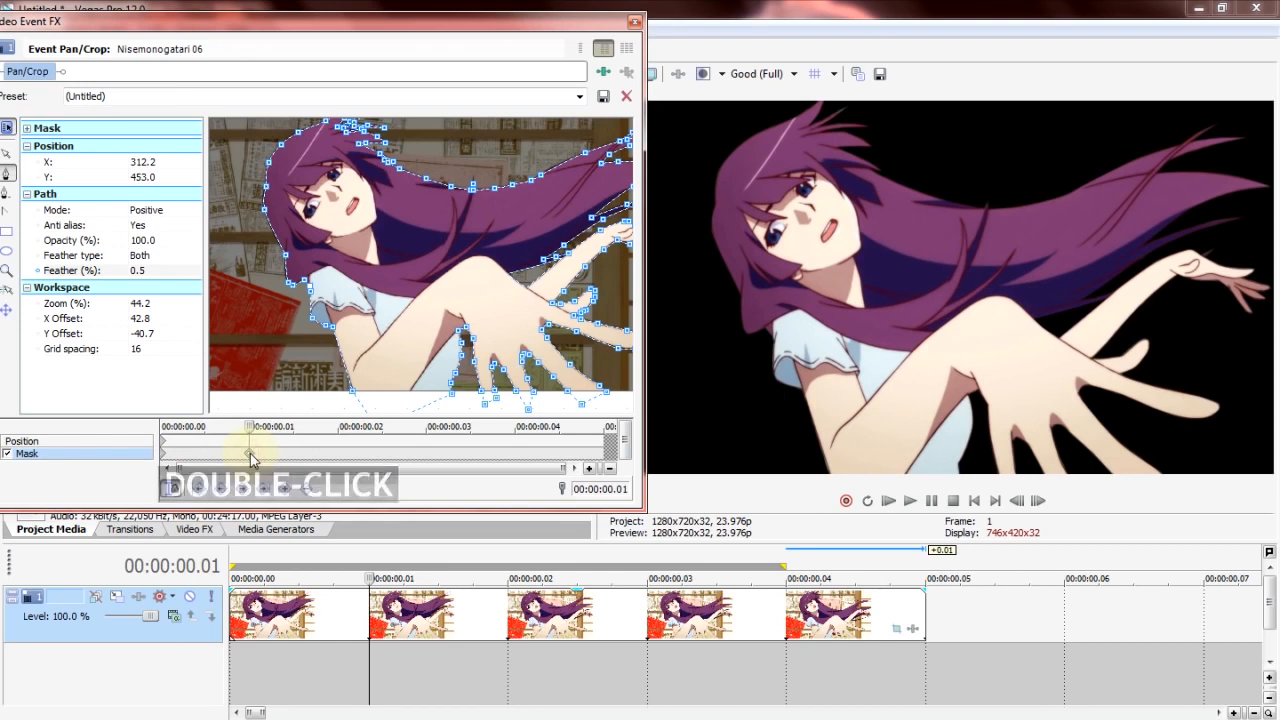
Step: Clear the existing mask path from the frame at 00:00:00.02
key("Right")
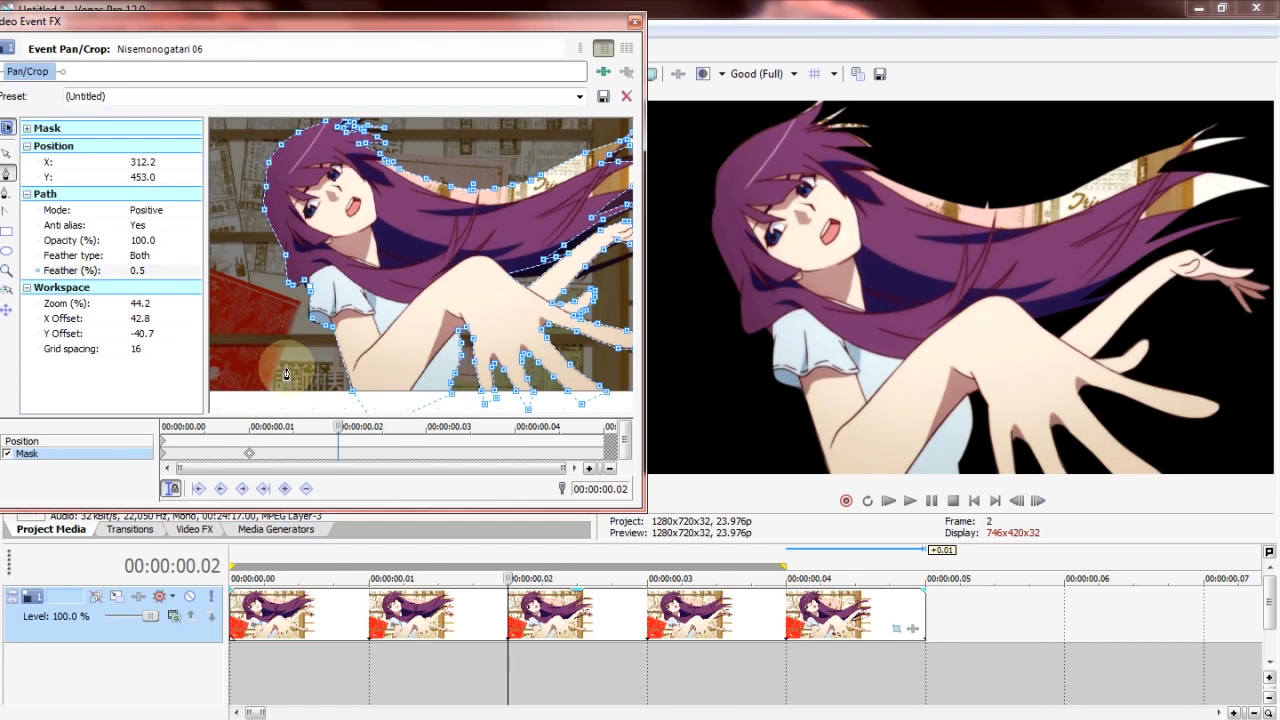
right_click(386, 258)
left_click(397, 262)
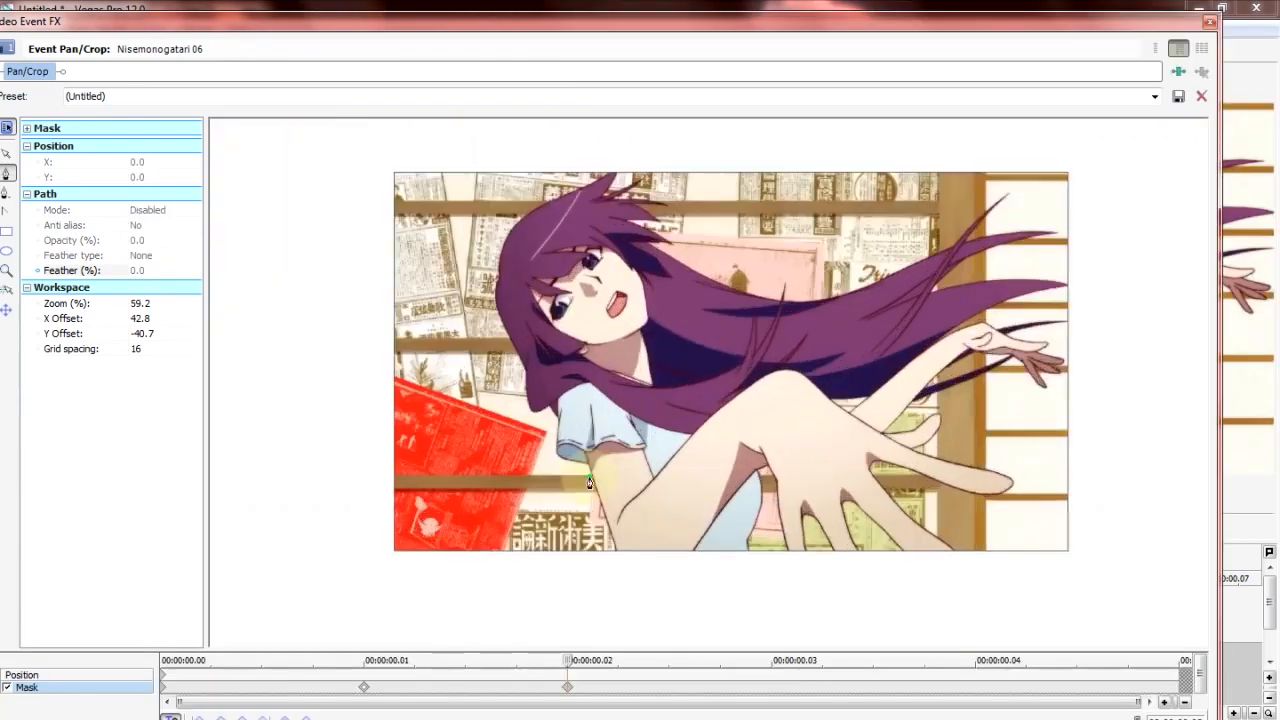
Step: Start tracing a new mask outline around the character on the frame at 00:00:00.02
scroll(600, 350, "up", 5)
left_click(453, 313)
left_click(443, 290)
left_click(352, 262)
left_click(350, 149)
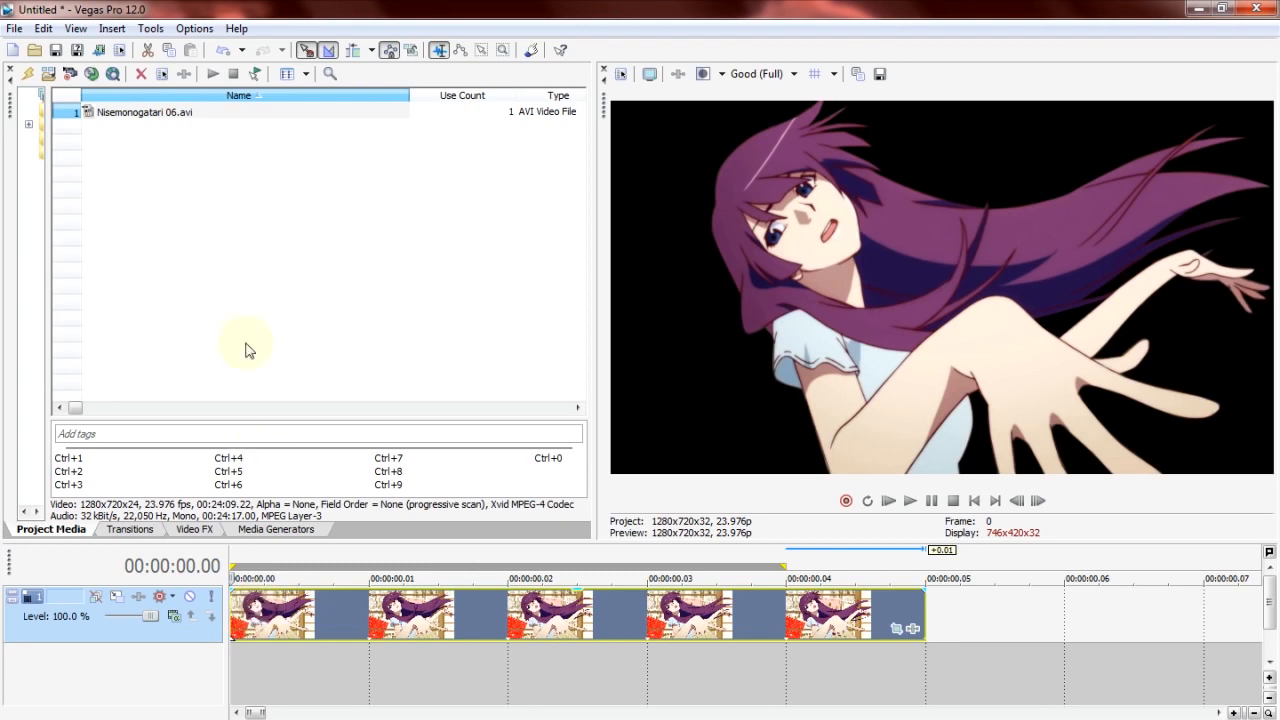
Step: Open the render setup without the favorites and project-match filters, and select the Video for Windows template HD 1080-24p YUV
left_click(98, 50)
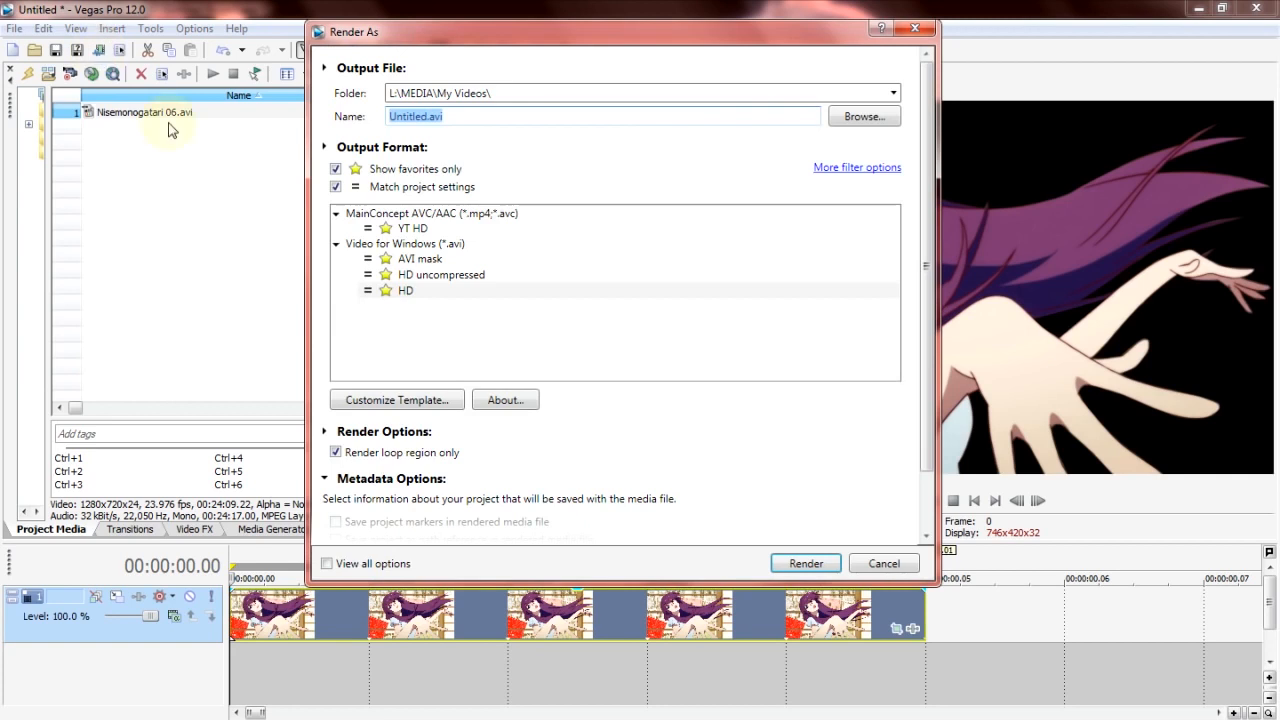
left_click(336, 186)
left_click(336, 168)
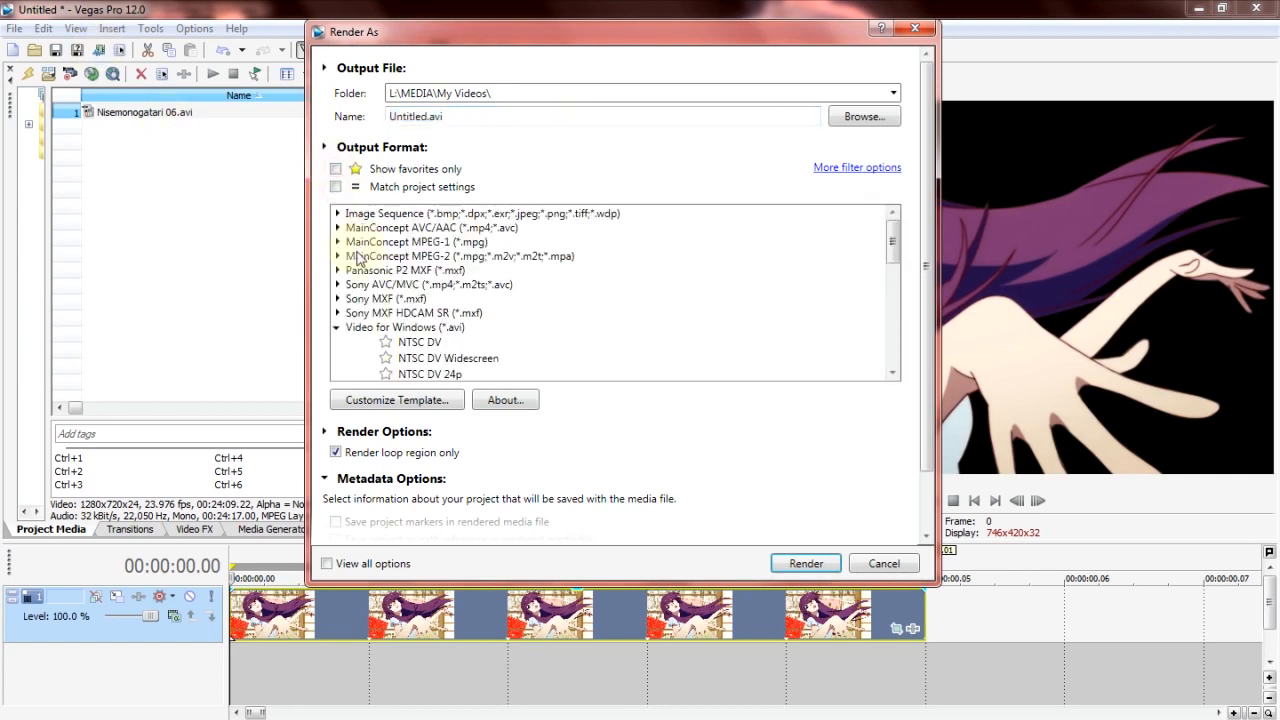
left_click(338, 327)
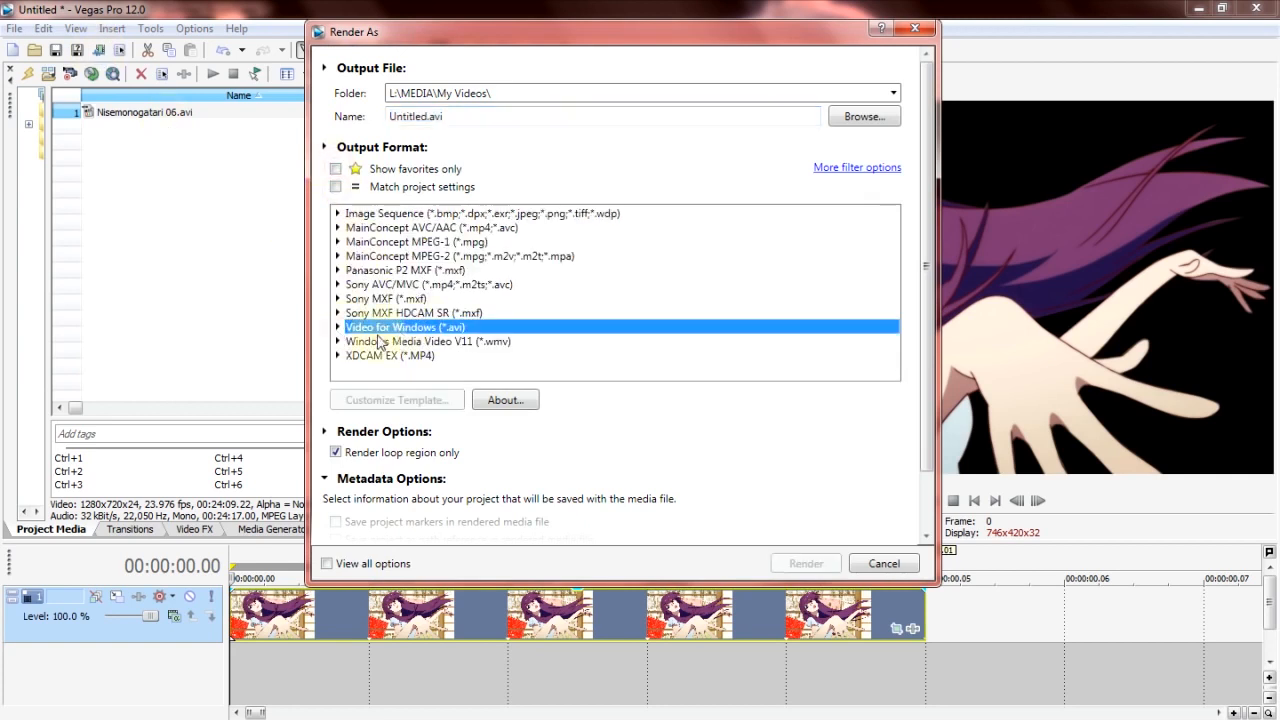
left_click(337, 327)
left_click(475, 322)
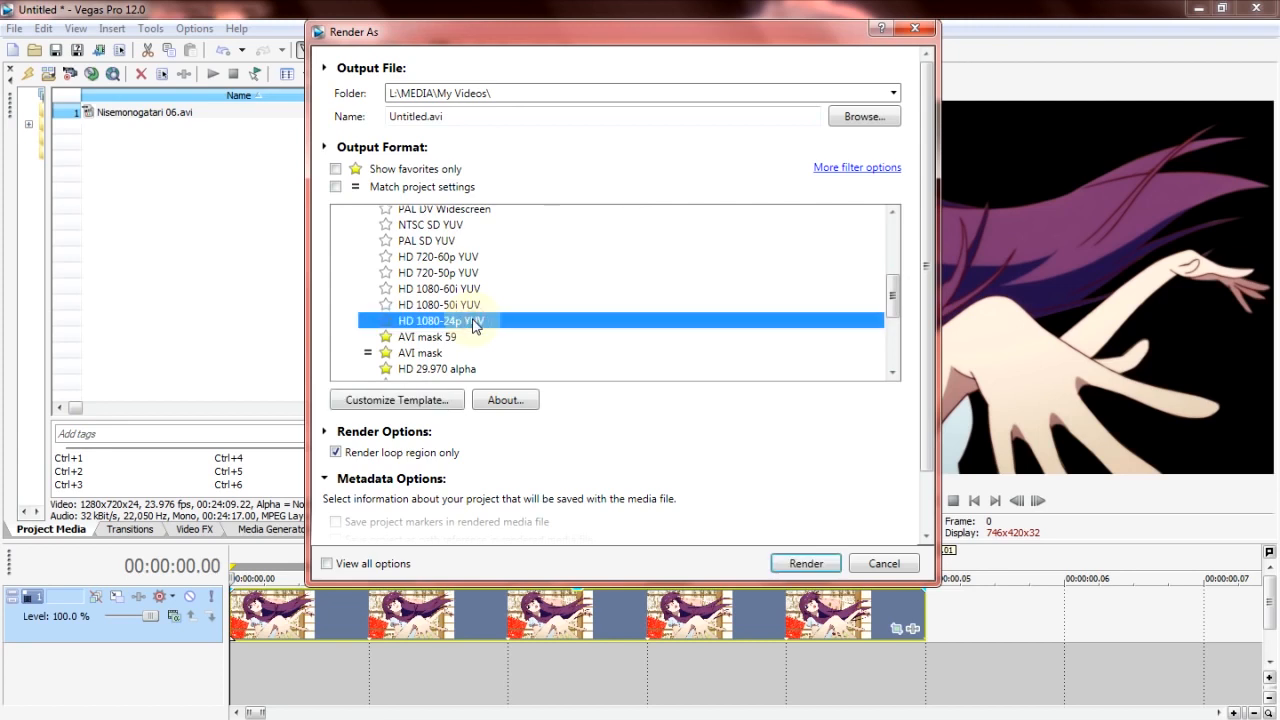
Step: Customize the template to use the project's frame size, 23.976 fps and the Uncompressed video format
left_click(428, 400)
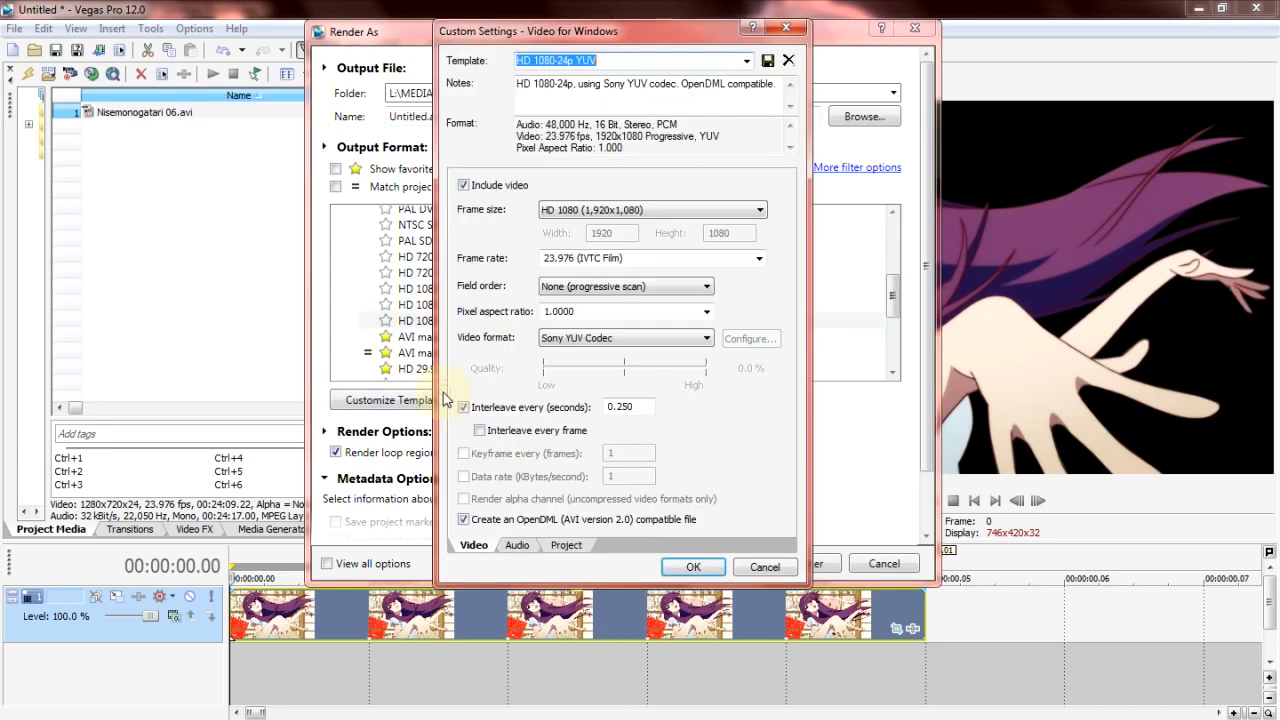
left_click(577, 214)
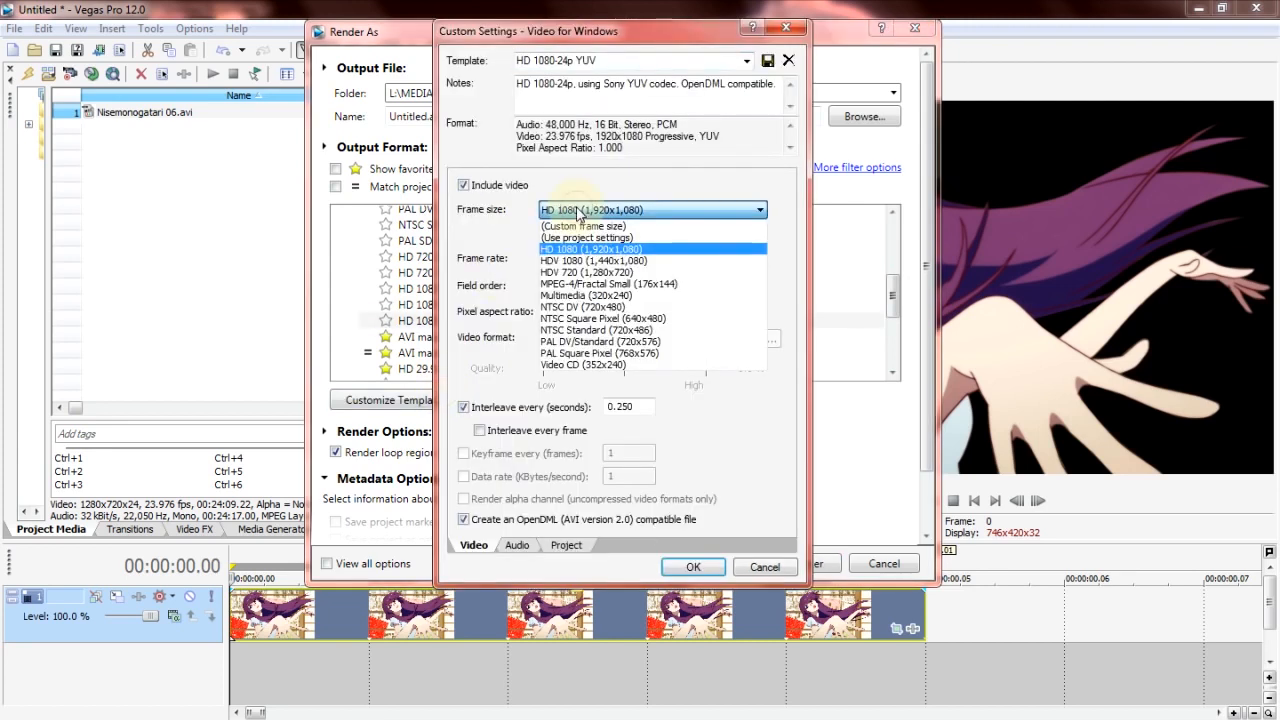
left_click(646, 242)
left_click(637, 257)
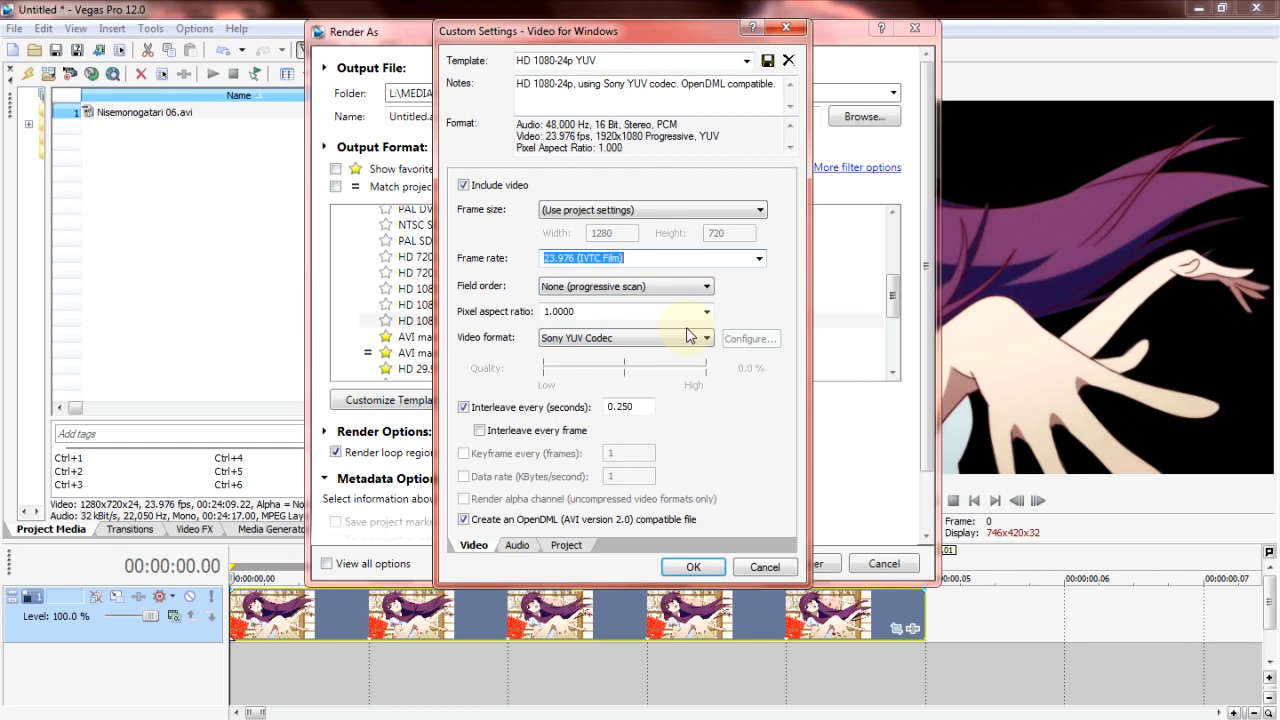
left_click(687, 337)
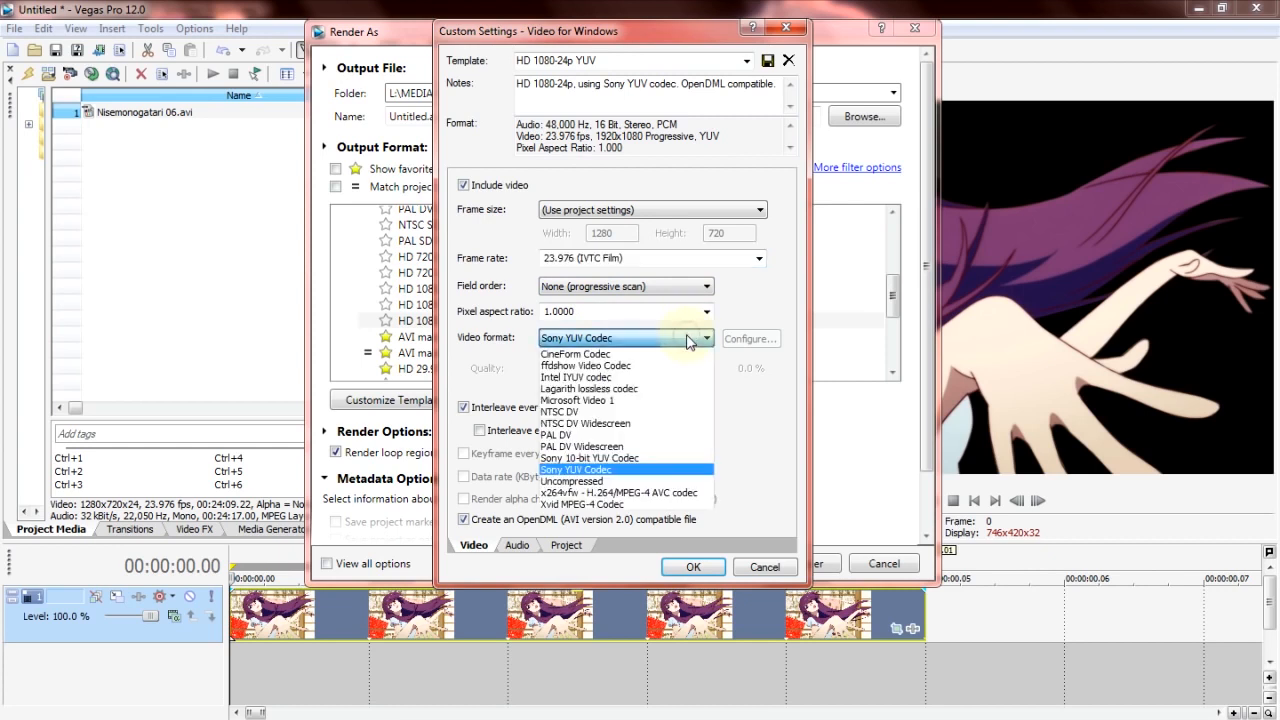
left_click(655, 483)
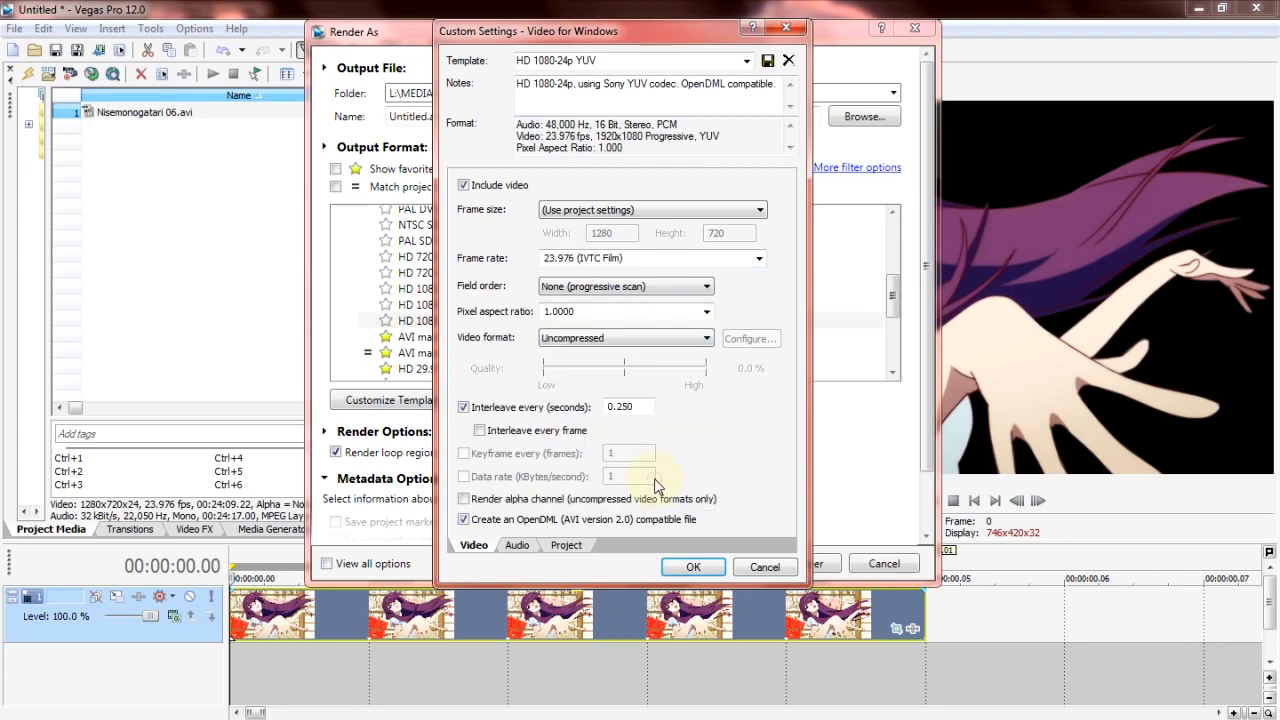
Step: Turn off interleaving and OpenDML compatibility, enable alpha channel rendering, and render the clip as Untitled.avi
left_click(491, 407)
left_click(463, 519)
left_click(464, 499)
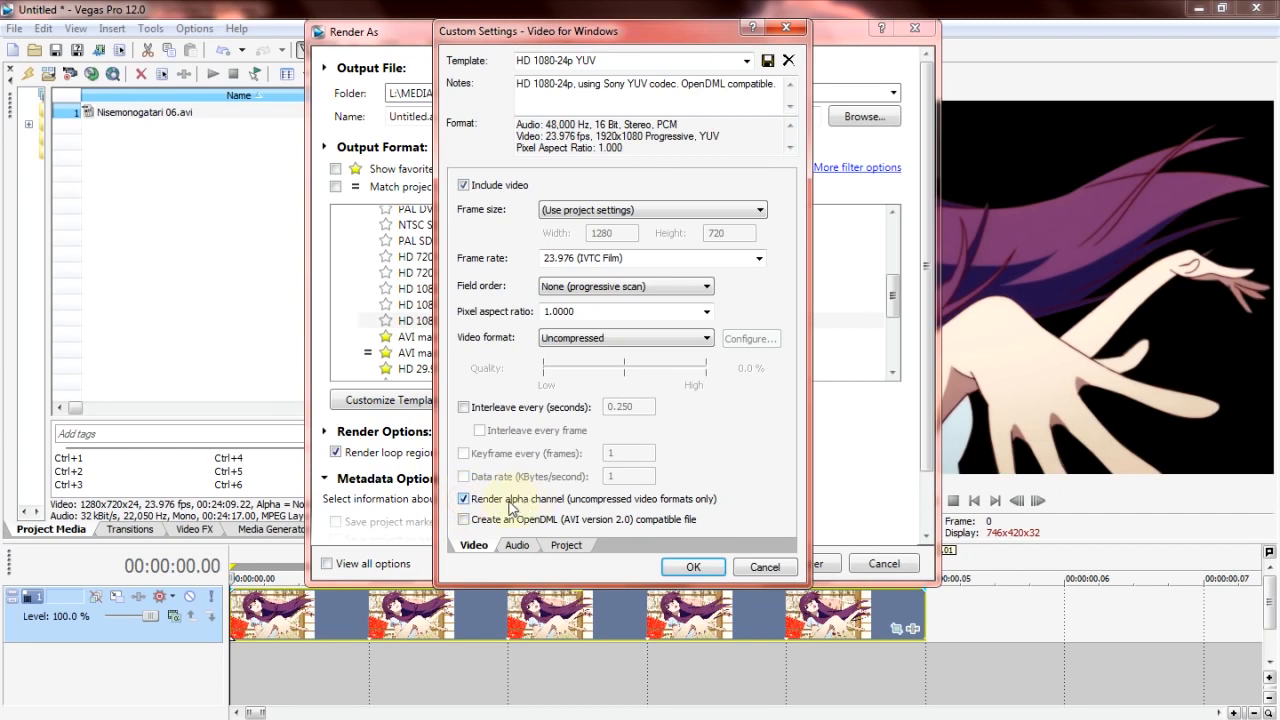
left_click(693, 566)
left_click(803, 564)
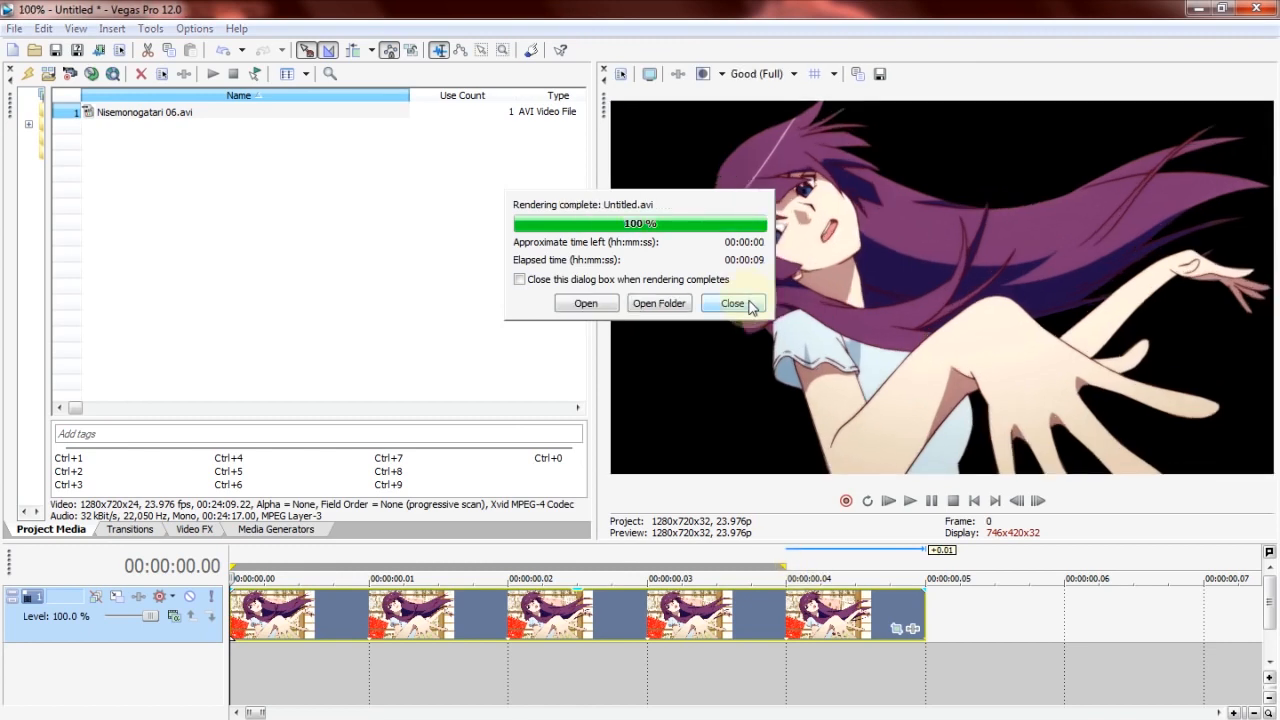
left_click(750, 302)
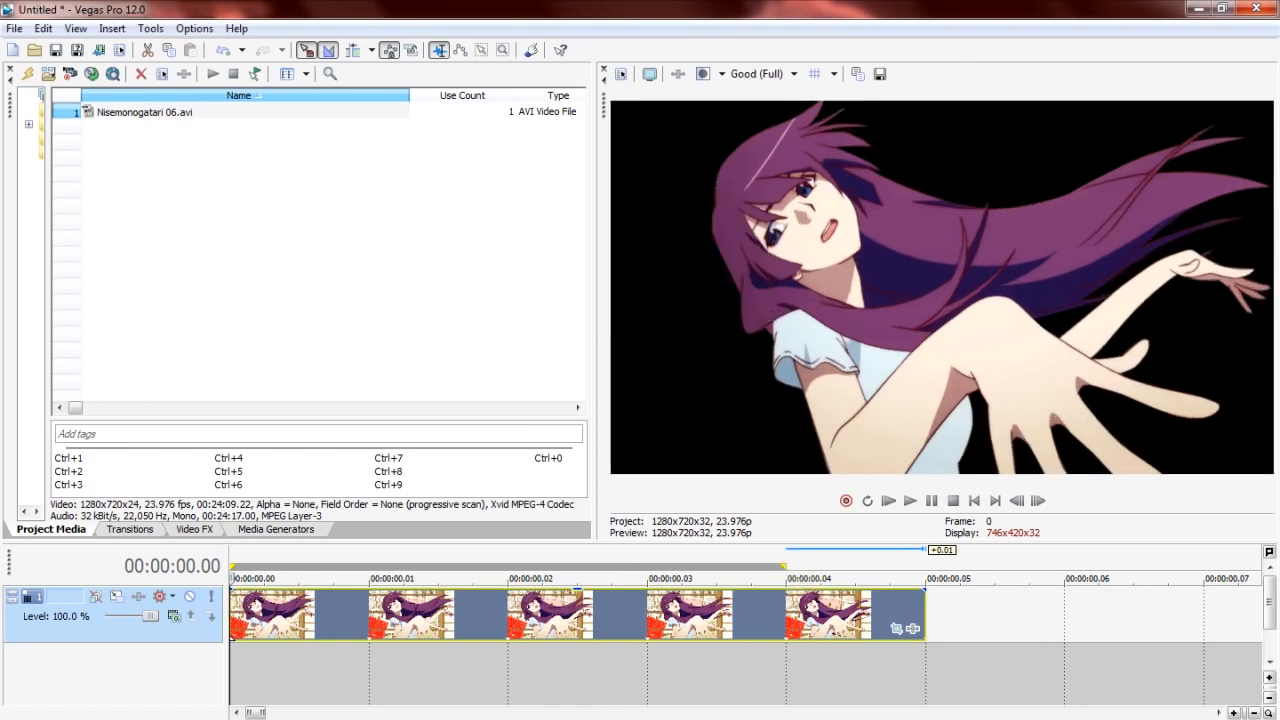
Step: Switch to After Effects, import Untitled.avi with Straight - Unmatted alpha, and place it above the city background layer
left_click(205, 700)
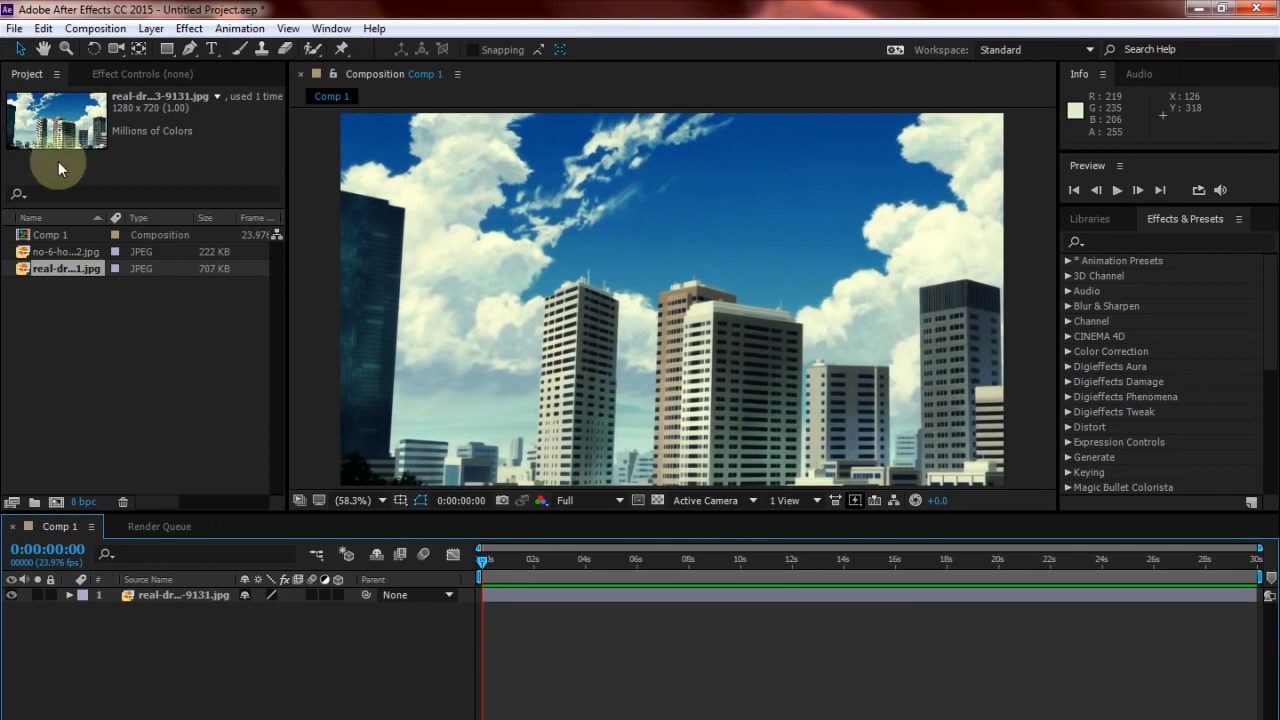
left_click(14, 28)
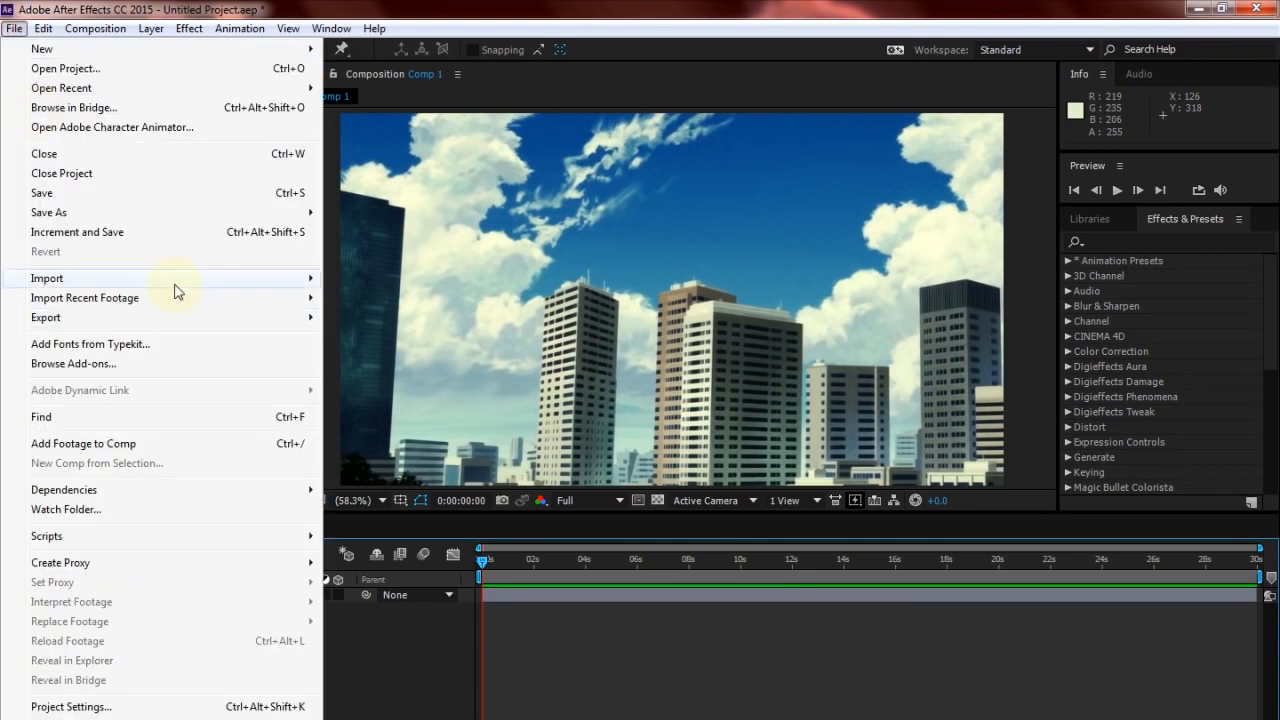
left_click(334, 275)
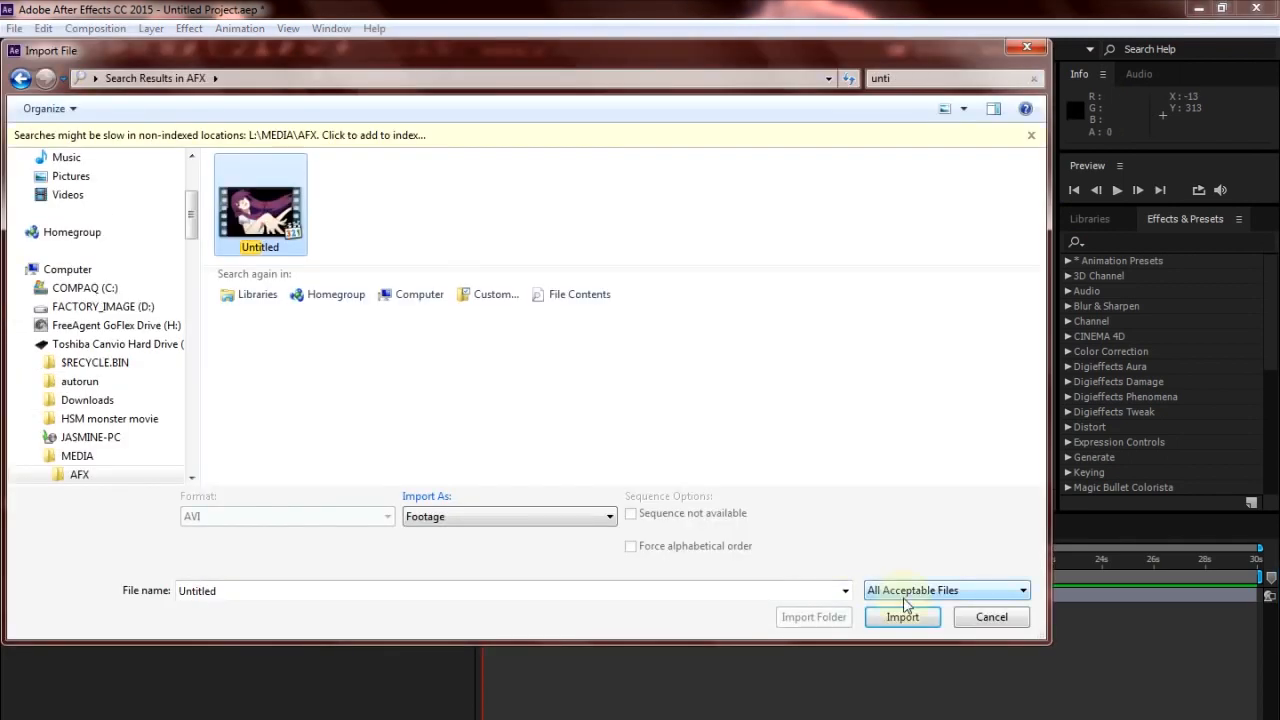
left_click(903, 616)
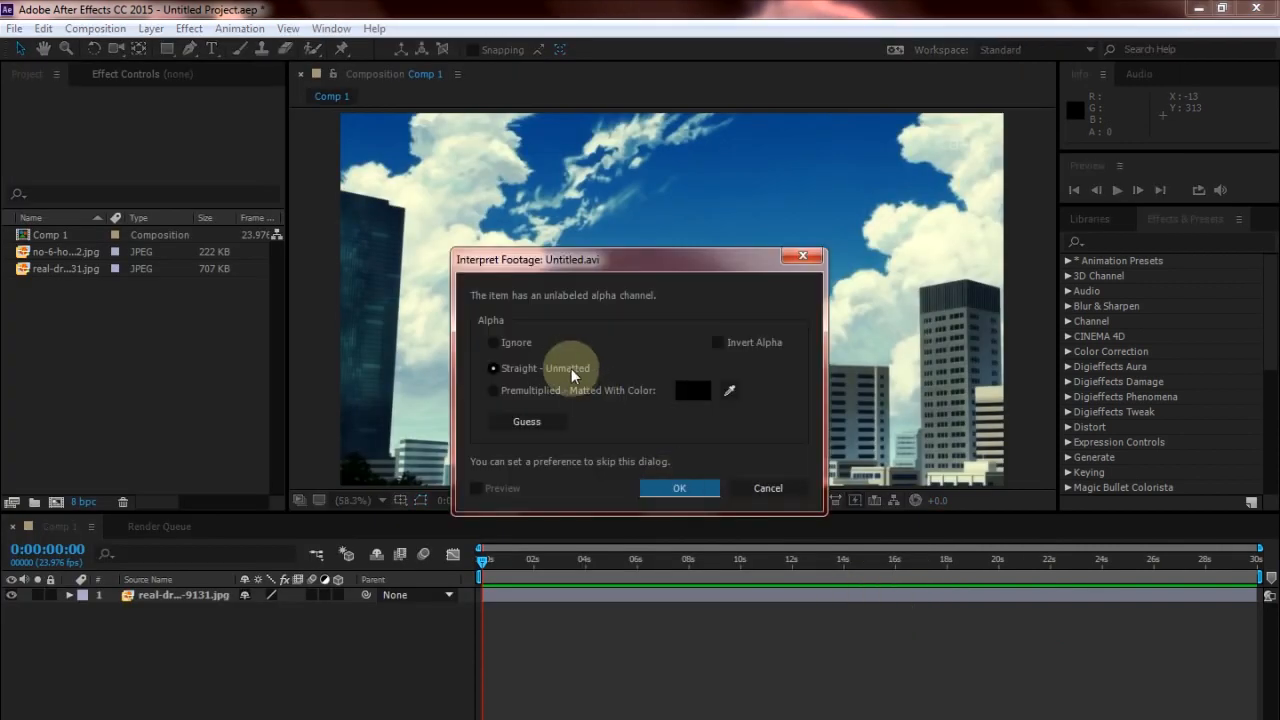
left_click(663, 490)
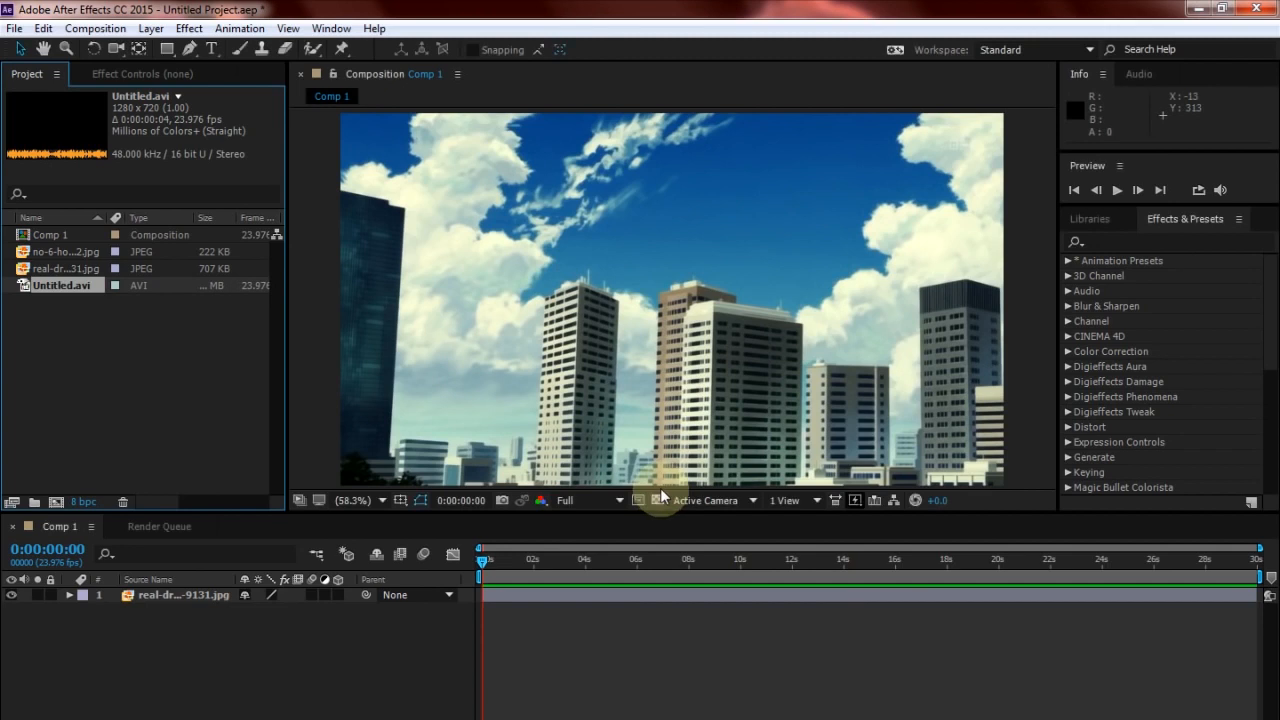
left_click_drag(91, 300, 198, 596)
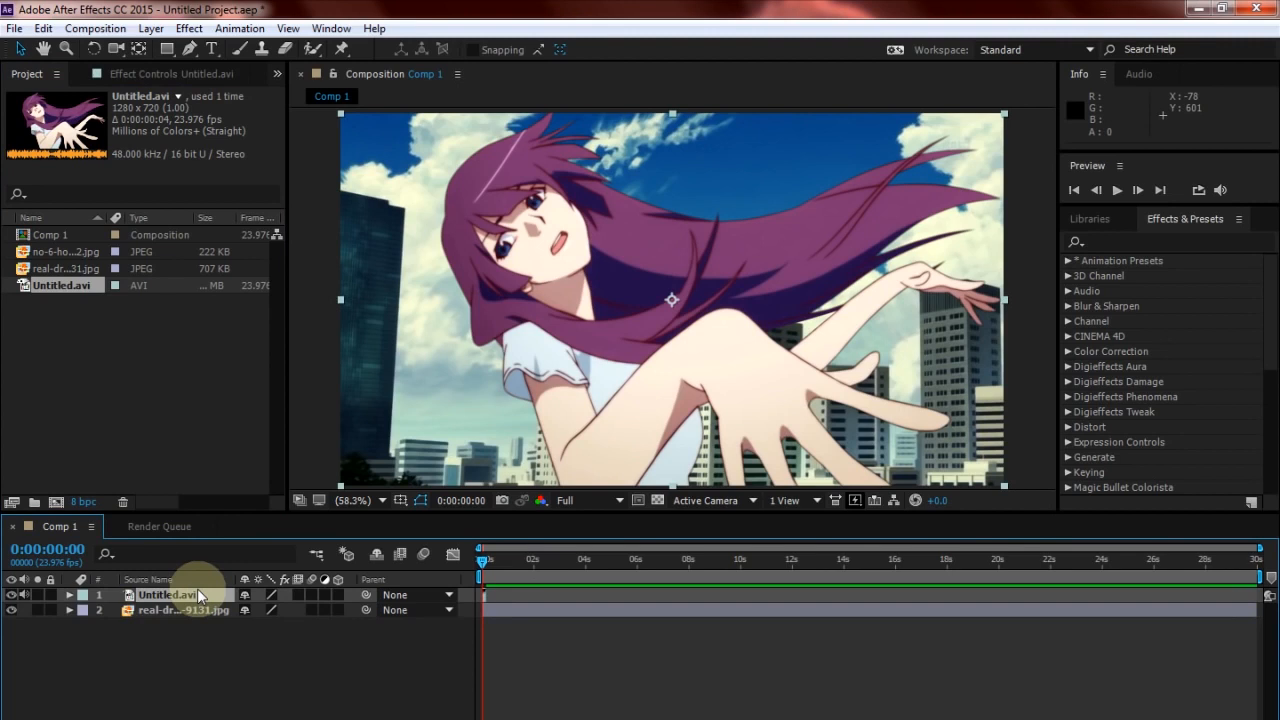
Step: Search the effects library for "curv"
left_click(222, 630)
left_click(1151, 241)
type("durv")
left_click_drag(1120, 321, 543, 610)
left_click(210, 126)
left_click(190, 180)
left_click_drag(197, 241, 191, 237)
left_click(62, 113)
key("Delete")
Step: Apply Curves to the Untitled.avi layer and raise its green channel curve slightly above the middle
left_click(165, 596)
left_click_drag(1131, 320, 163, 603)
left_click(210, 126)
left_click(190, 180)
left_click_drag(187, 255, 181, 254)
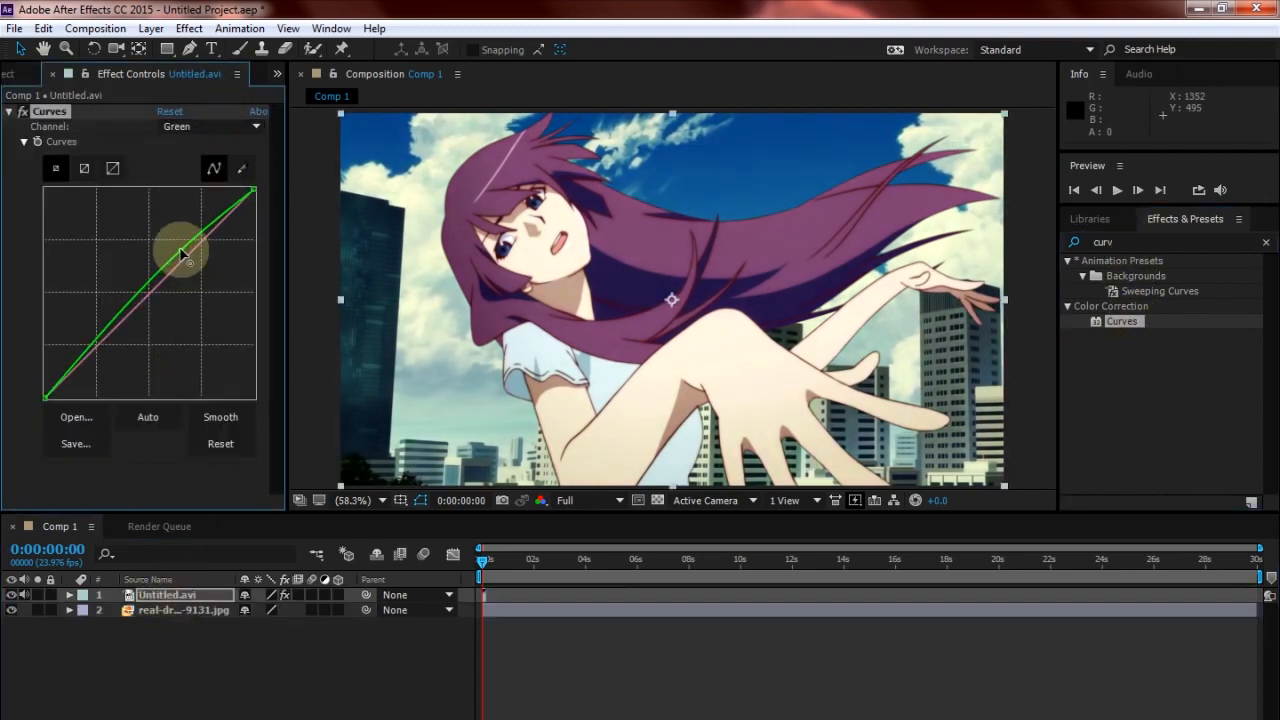
Step: Duplicate the Untitled.avi layer and apply the Fill effect to the upper copy
left_click(168, 598)
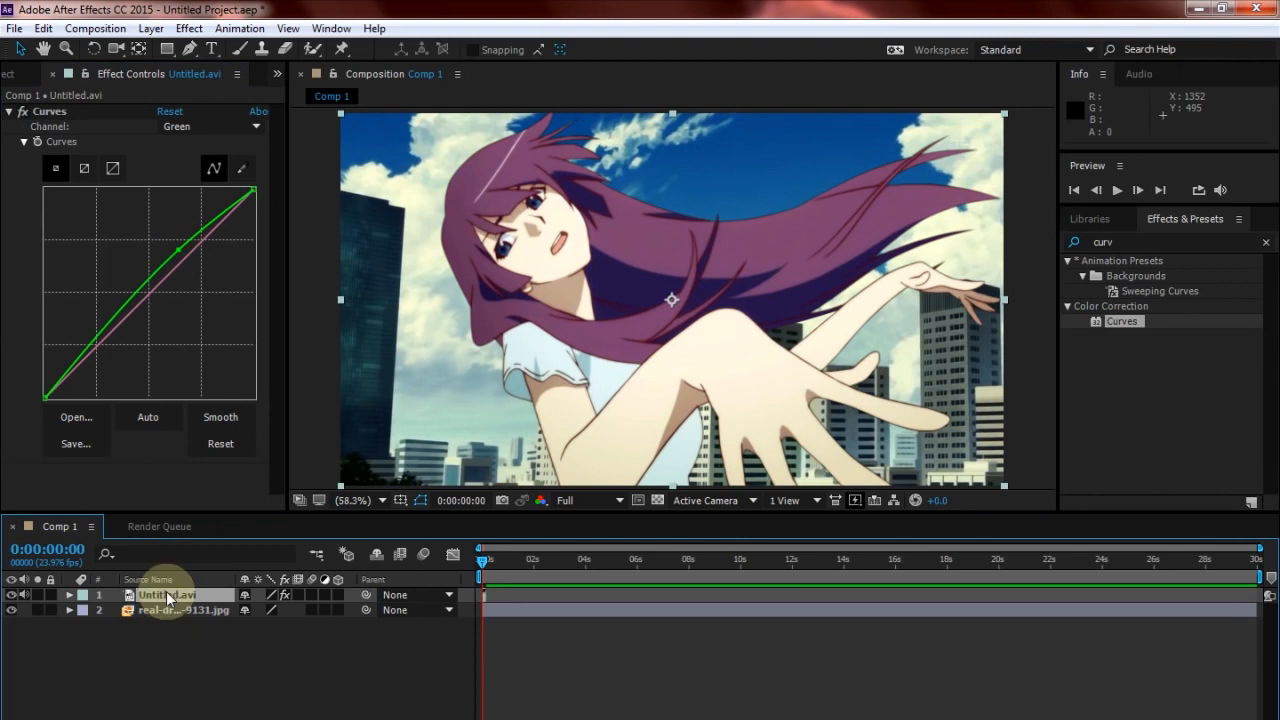
key("ctrl+d")
left_click_drag(1118, 242, 868, 217)
type("fill")
left_click_drag(1113, 351, 171, 598)
Step: Set the Fill effect's color to black on the upper copy
left_click(167, 441)
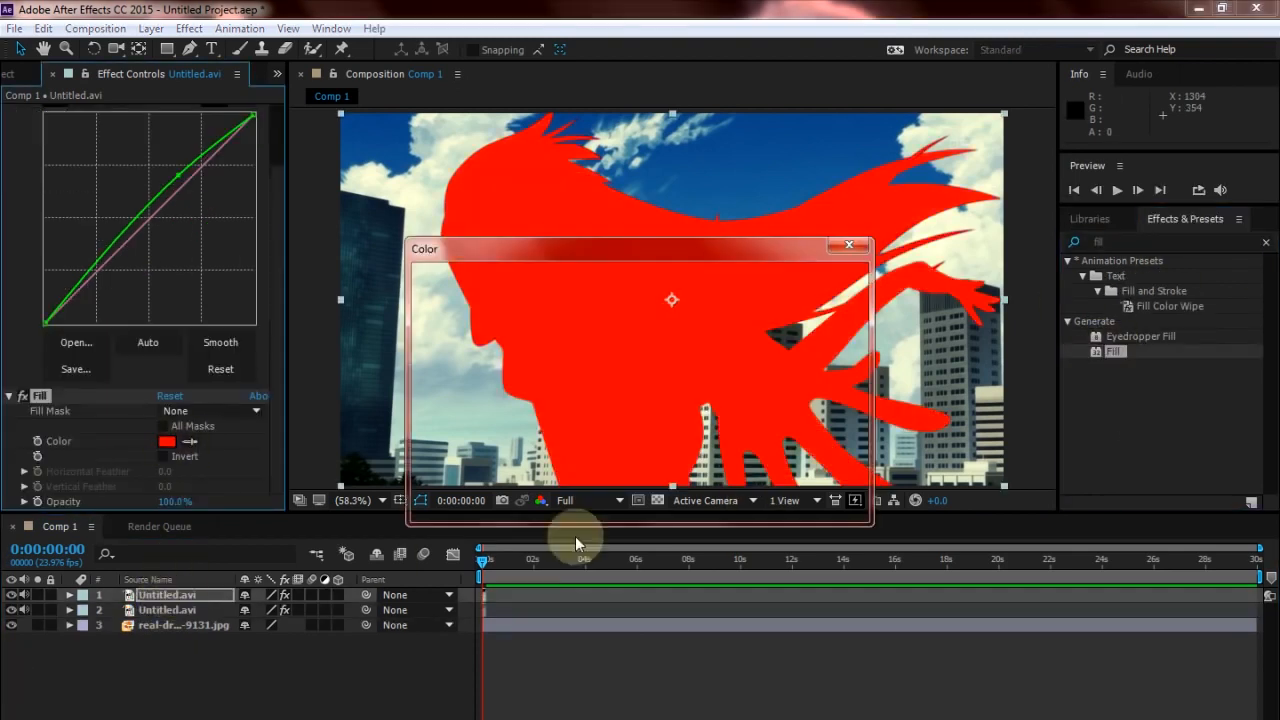
left_click(430, 503)
left_click(823, 280)
Step: Draw a closed Pen mask on the black copy, covering the character's lower body below a diagonal from her chin to the lower right
left_click(188, 50)
left_click(420, 314)
scroll(880, 485, "down", 1)
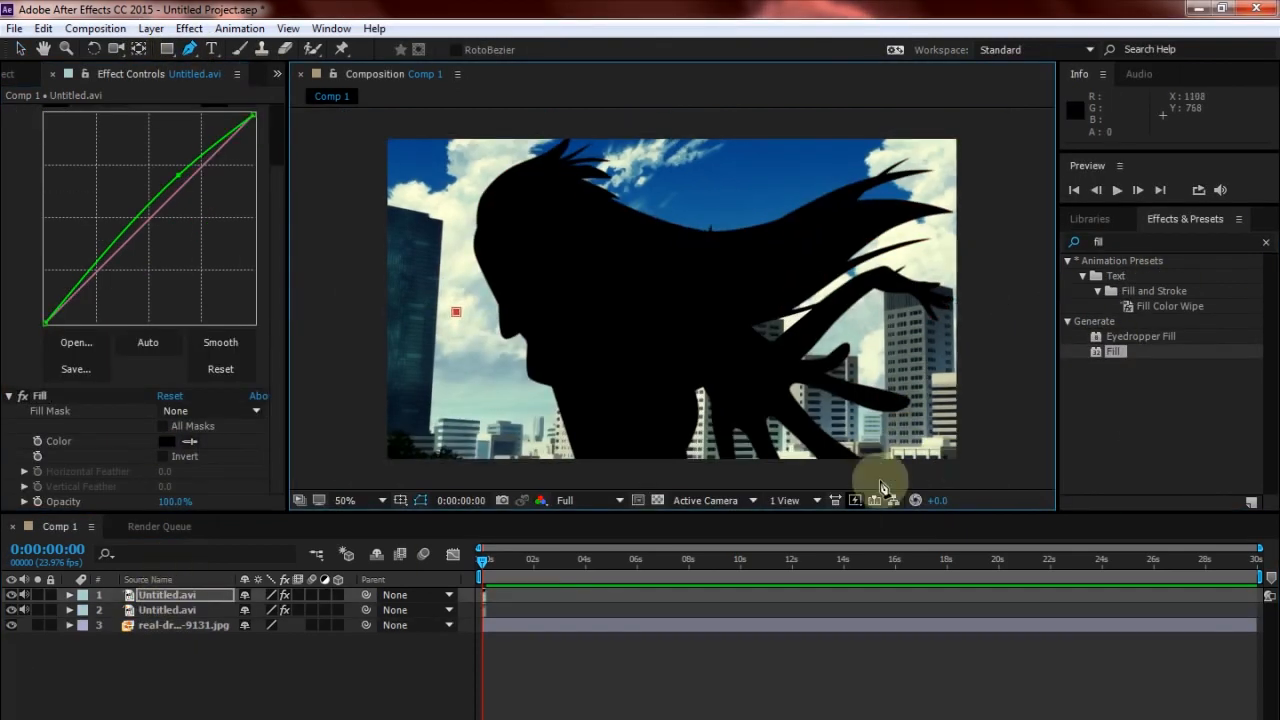
scroll(917, 477, "down", 4)
left_click(706, 320)
left_click(663, 366)
left_click(621, 337)
left_click(644, 300)
Step: Check the mask's hard edge at 100% zoom and feather it heavily so the black fades softly up the body
left_click(376, 500)
left_click(391, 354)
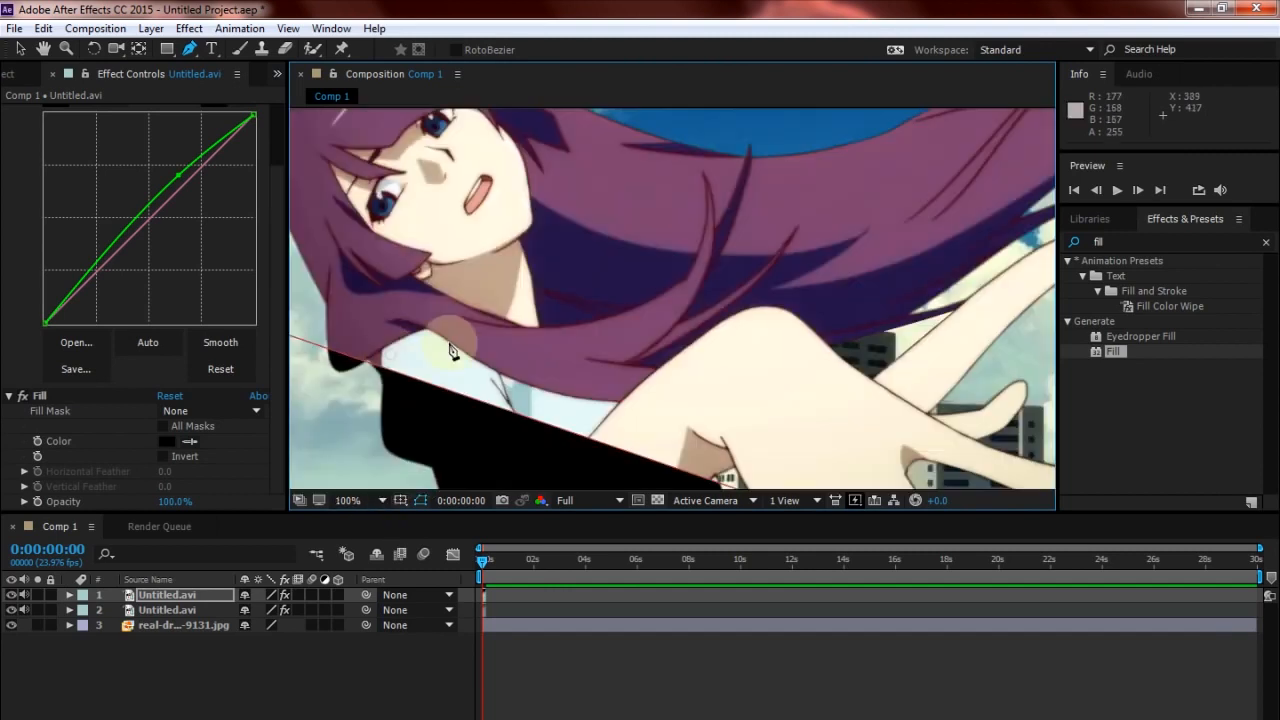
scroll(452, 346, "down", 1)
left_click(69, 595)
left_click(85, 610)
left_click(99, 625)
left_click_drag(268, 660, 428, 621)
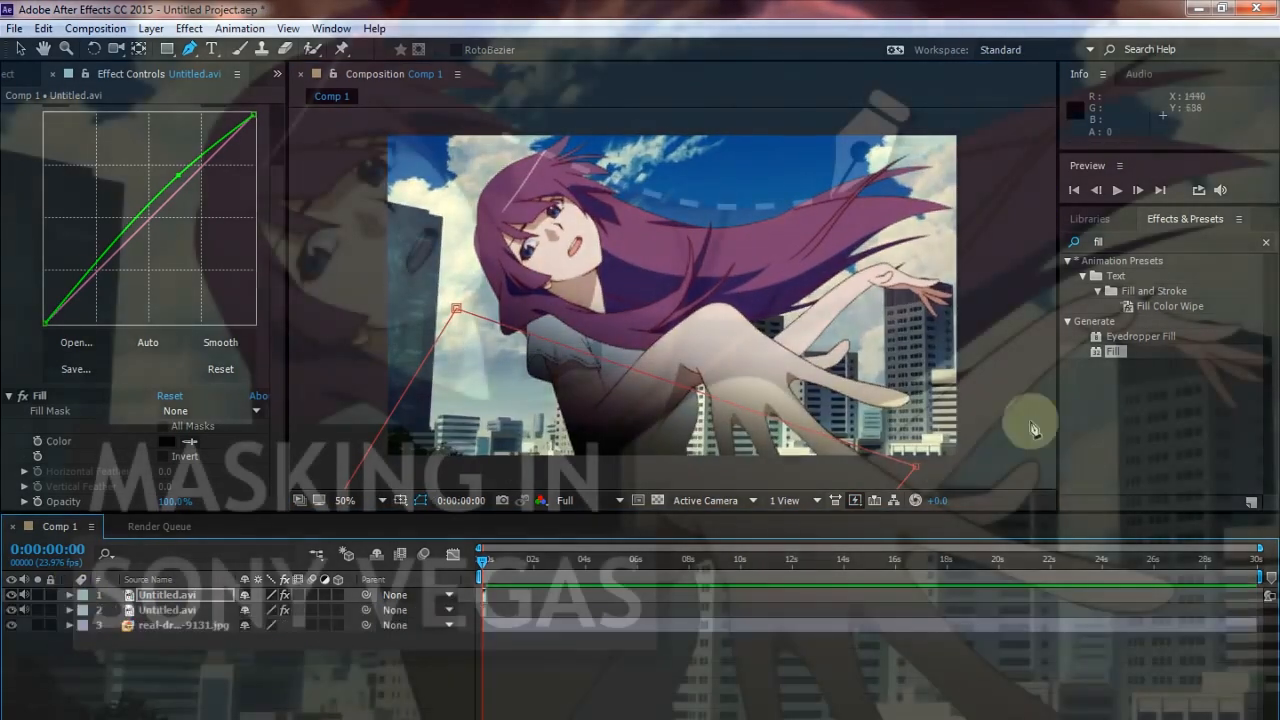